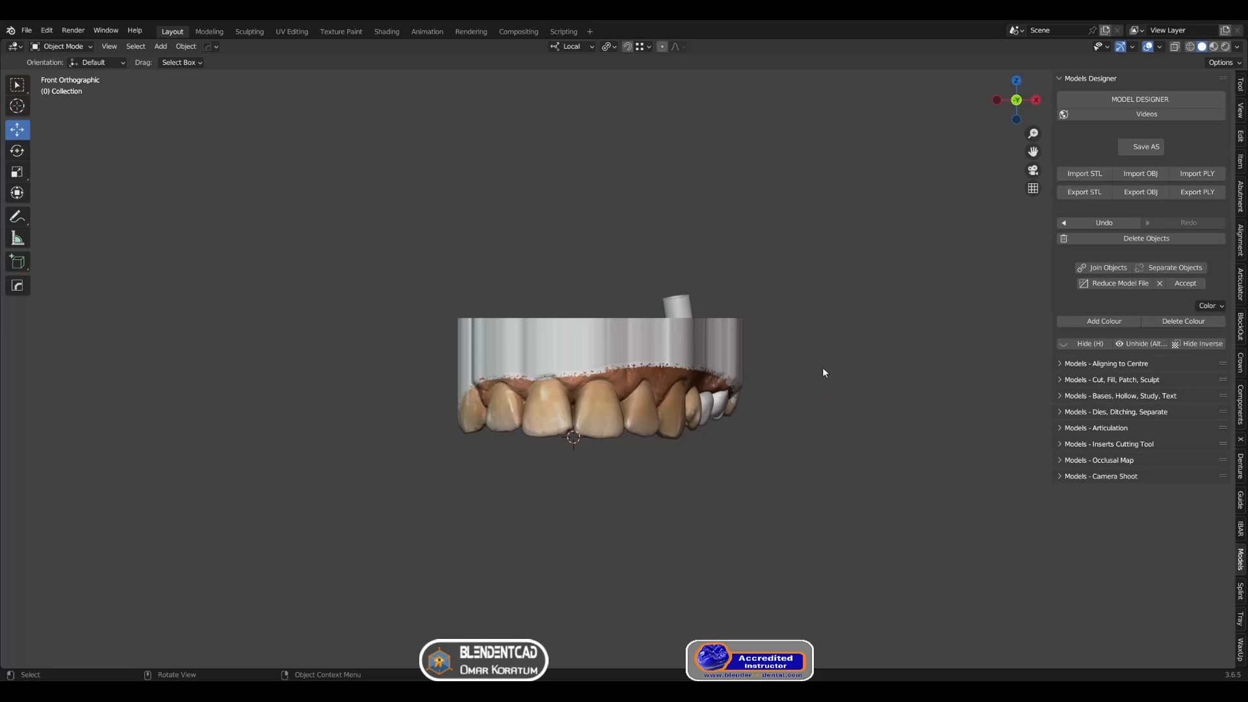
Add a point light at the world origin and switch the viewport to Material Preview shading.
key(shift+a)
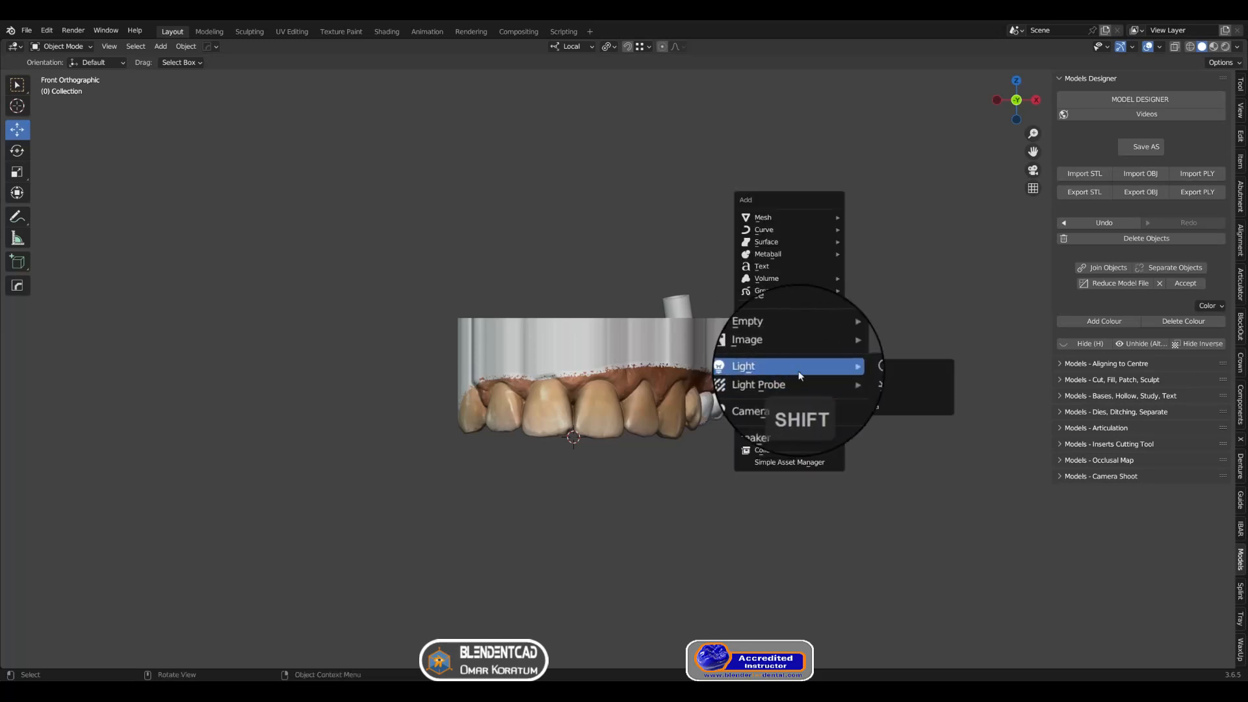
click(866, 370)
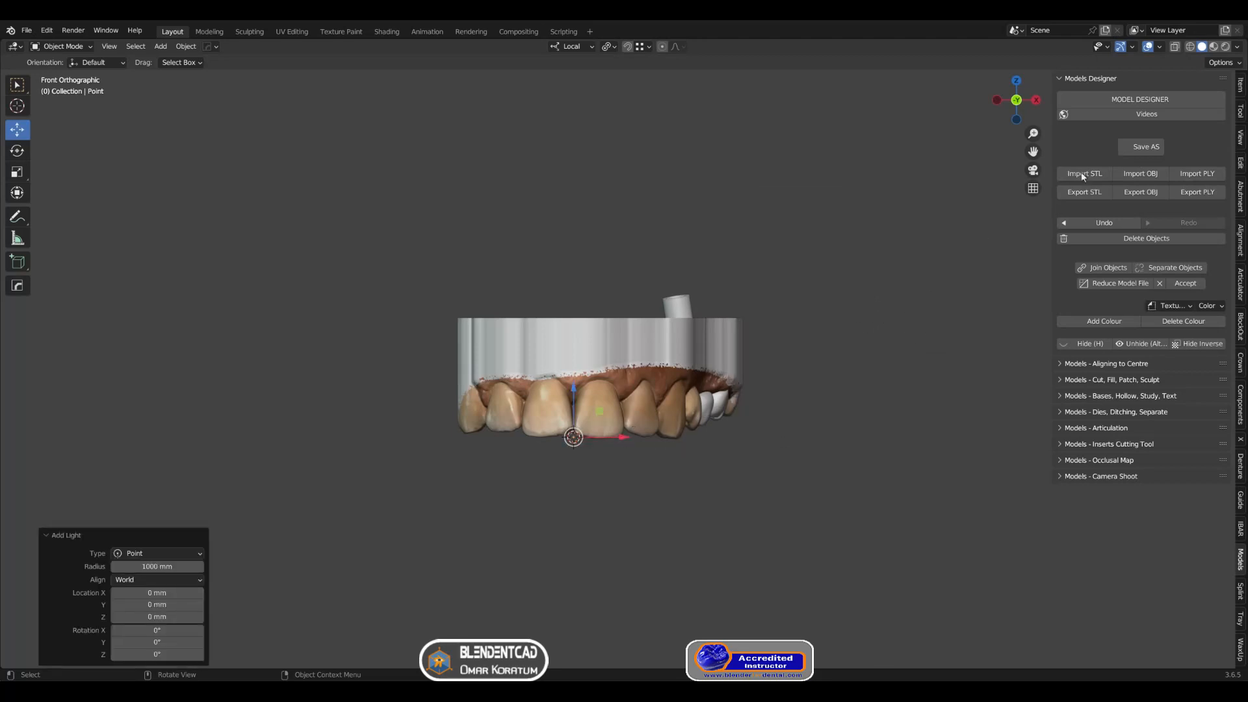
click(1214, 47)
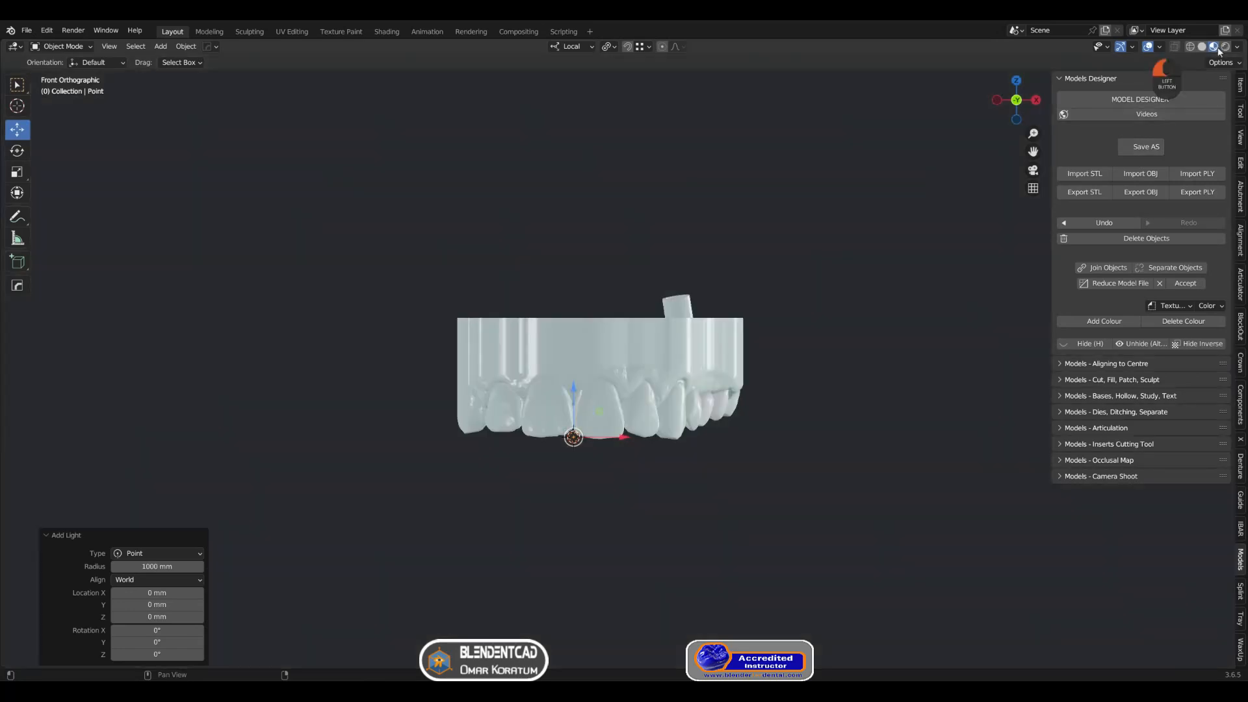
Try the forest HDRI for the viewport lighting, and change it back to the dark studio HDRI.
click(1237, 47)
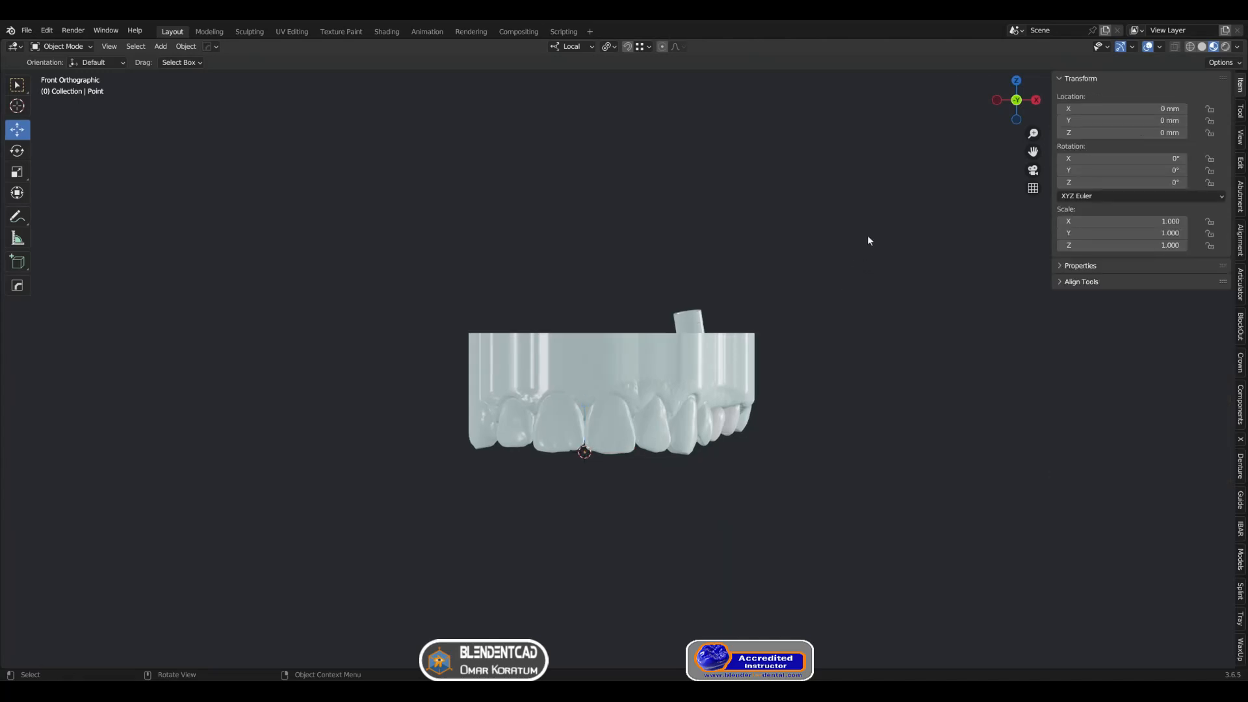
click(1237, 47)
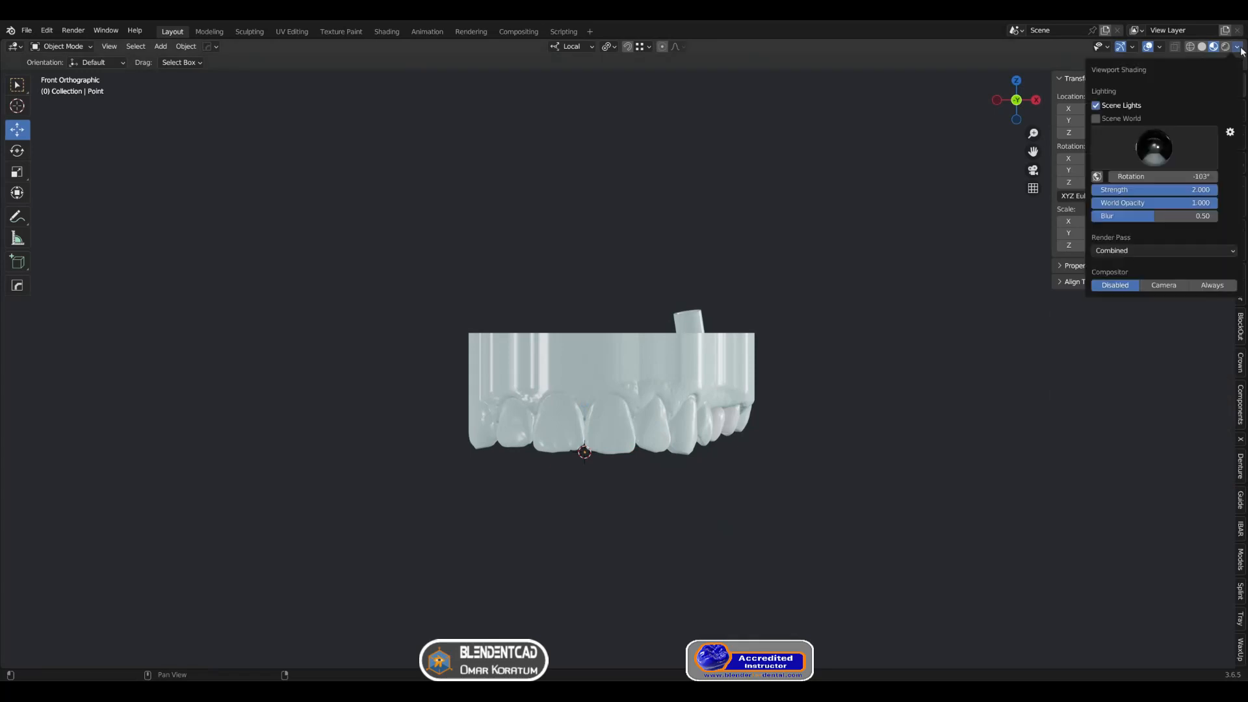
click(1162, 159)
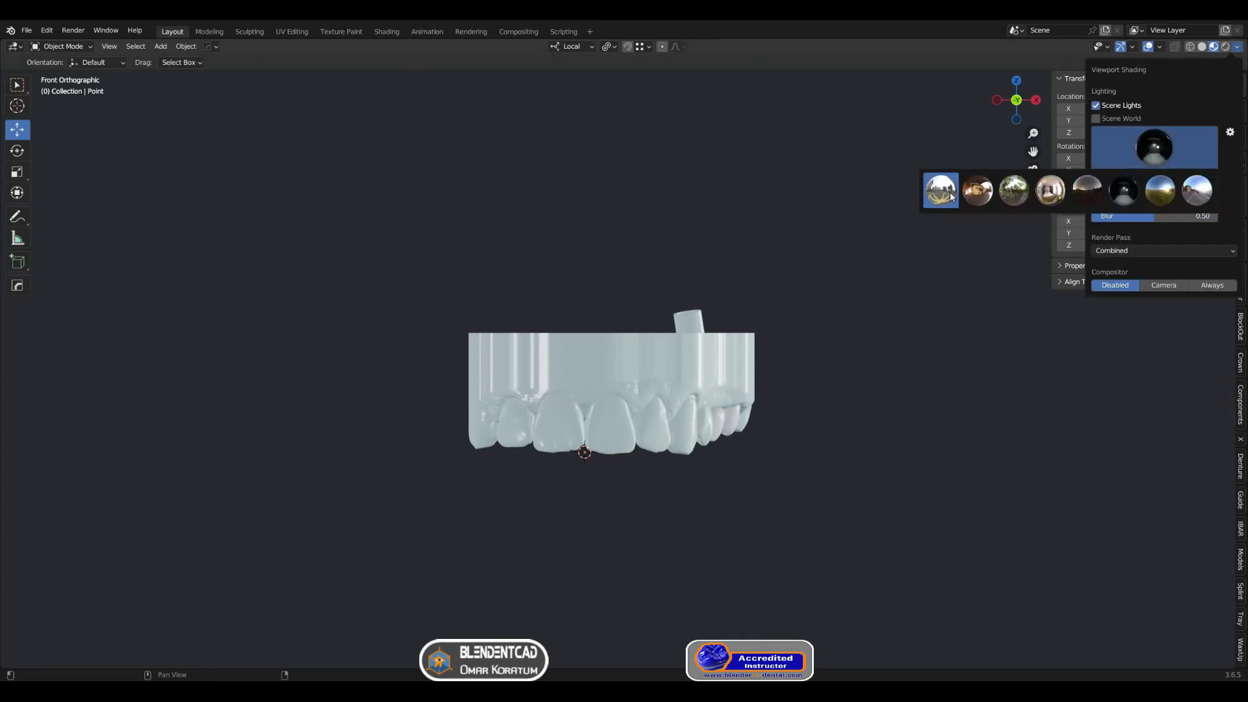
click(1014, 192)
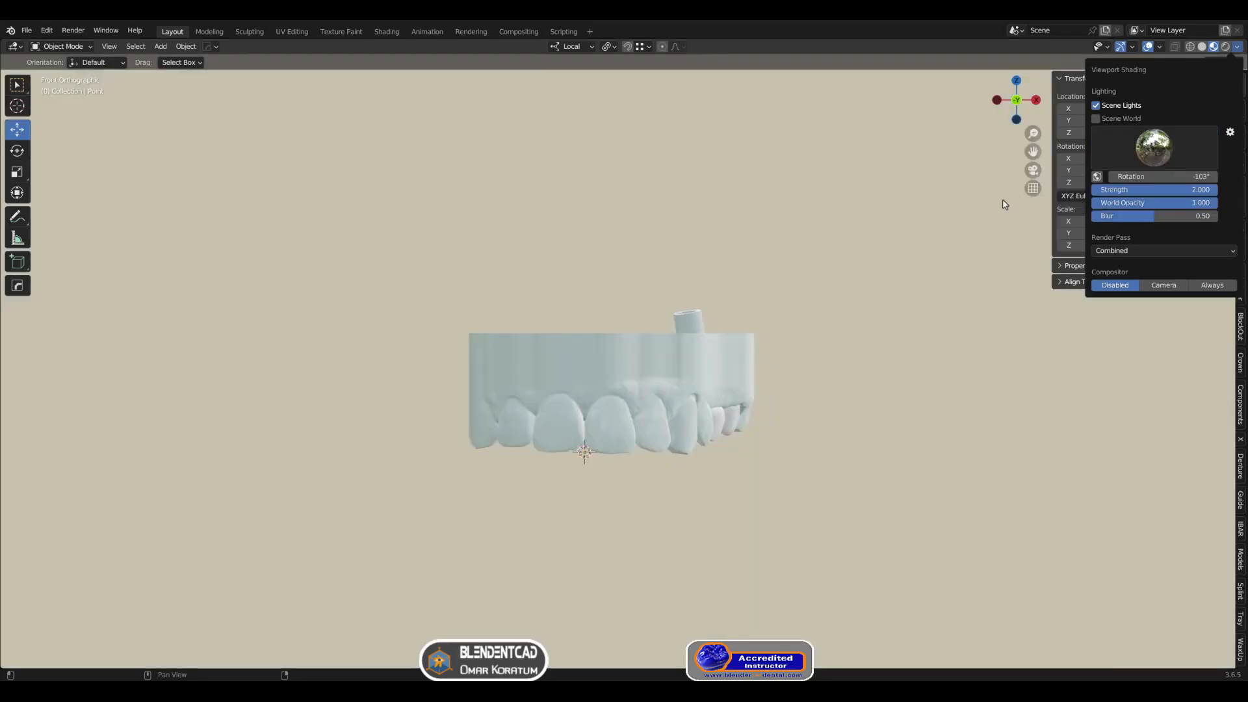
mouse_move(867, 215)
middle_down()
mouse_move(863, 246)
mouse_move(884, 235)
middle_up()
click(1238, 48)
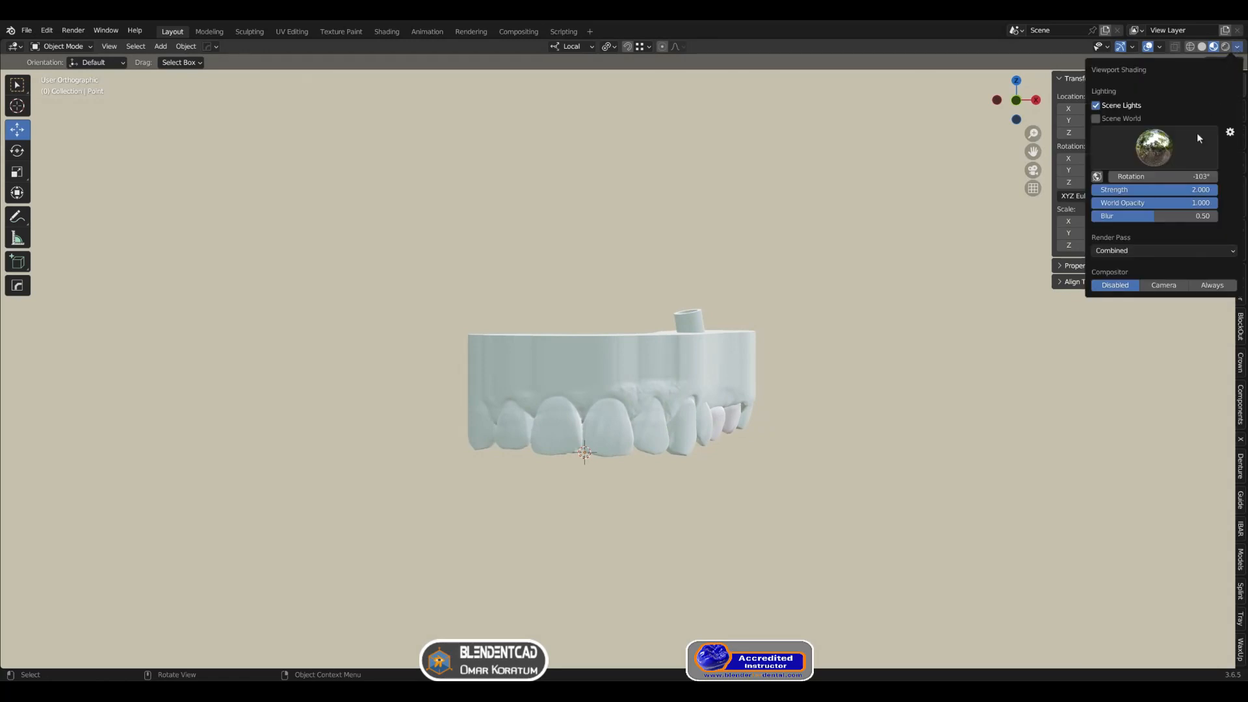
click(1182, 157)
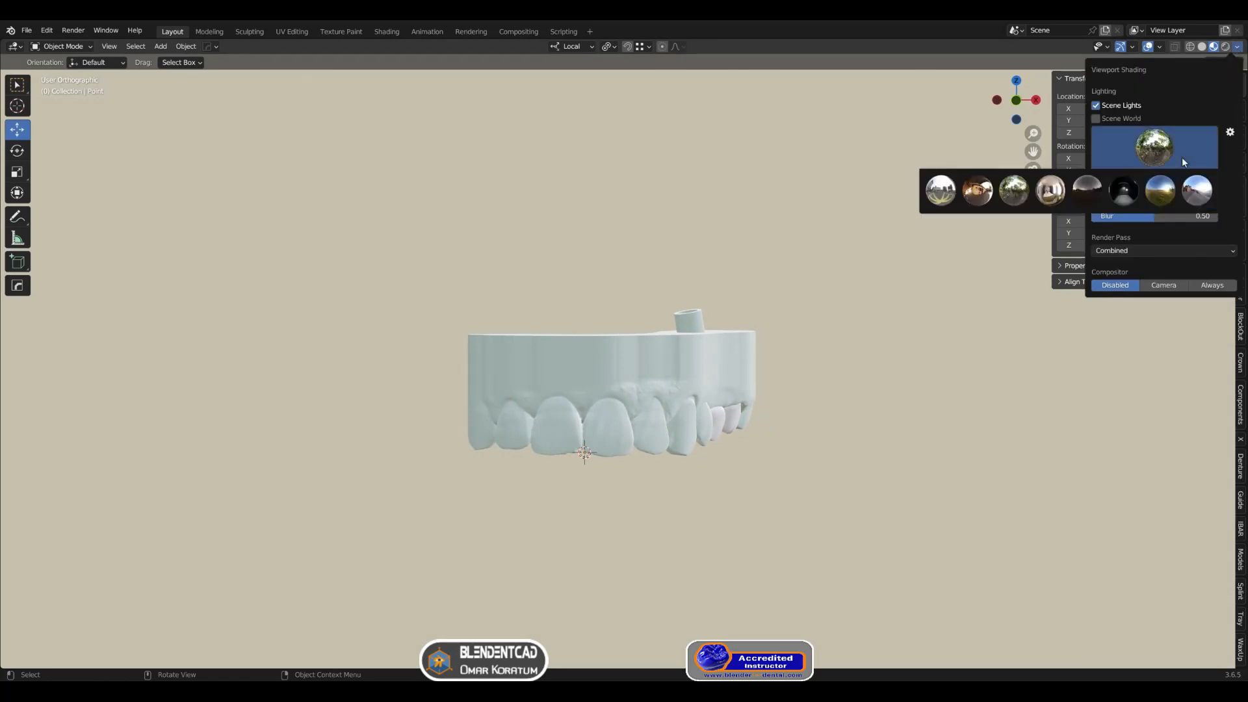
click(1124, 194)
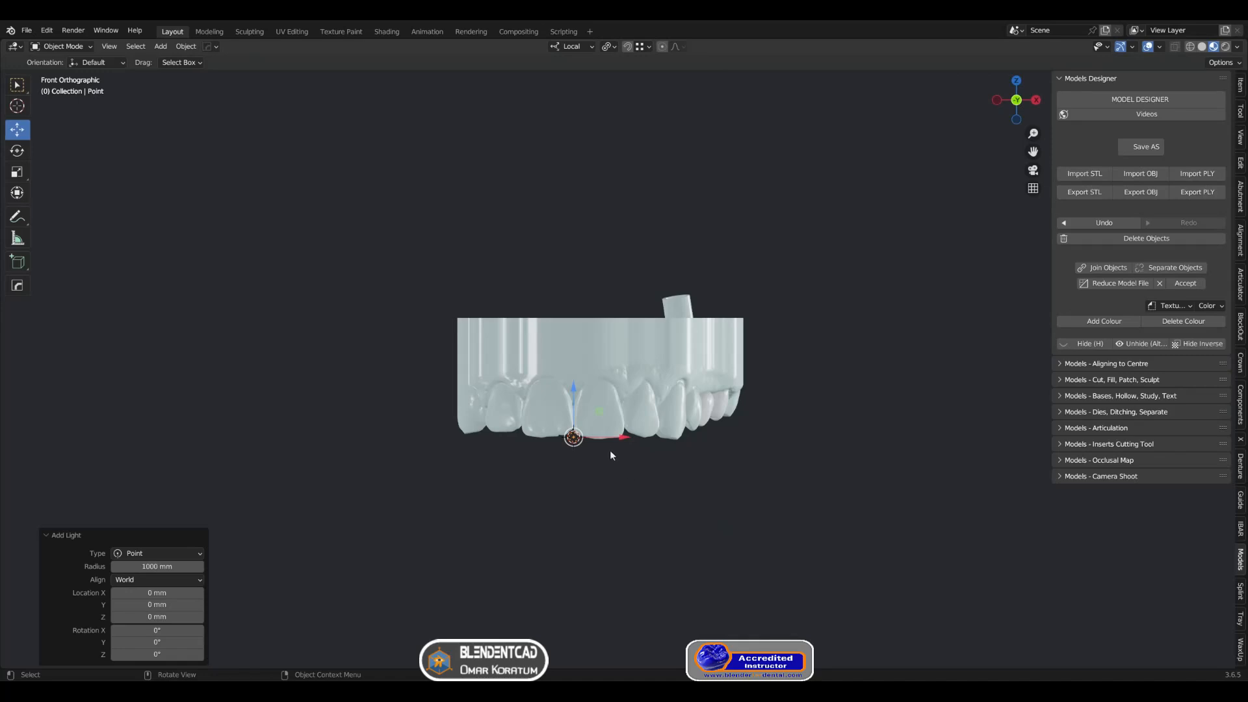
Move the point light about 41.5 mm along its X axis, out to the side of the dental model.
middle_drag(610, 450, 606, 496)
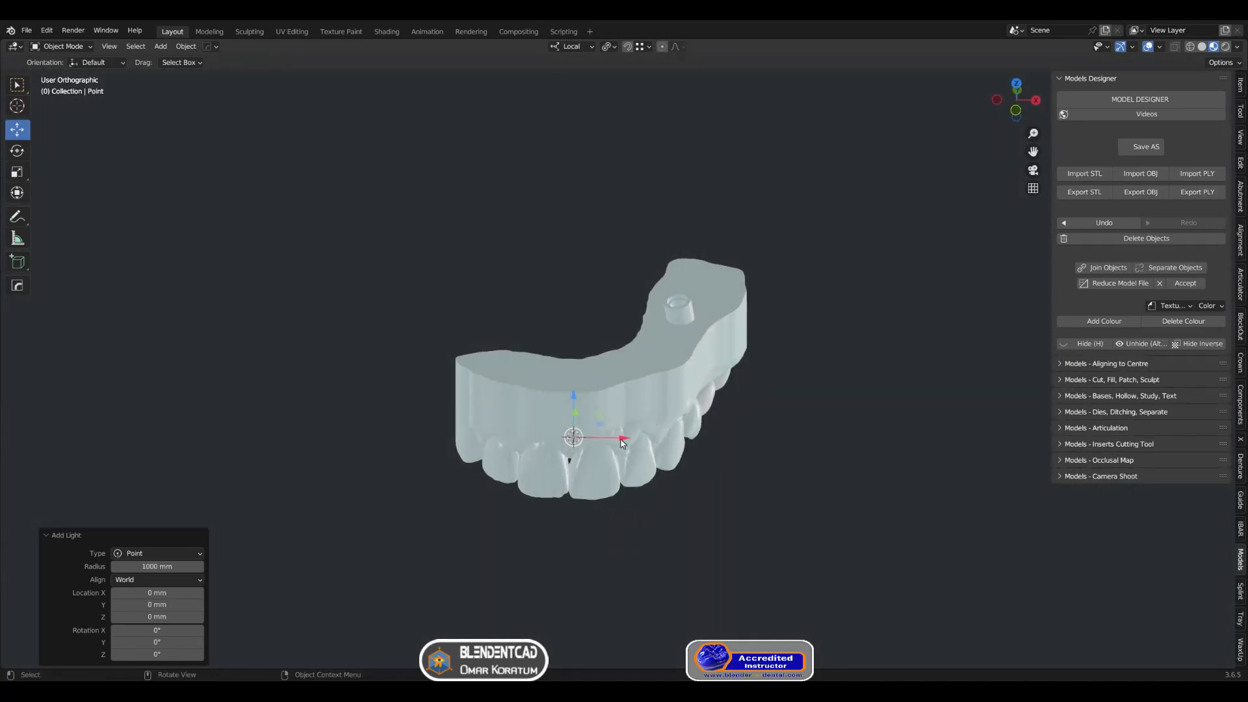
drag(624, 441, 845, 442)
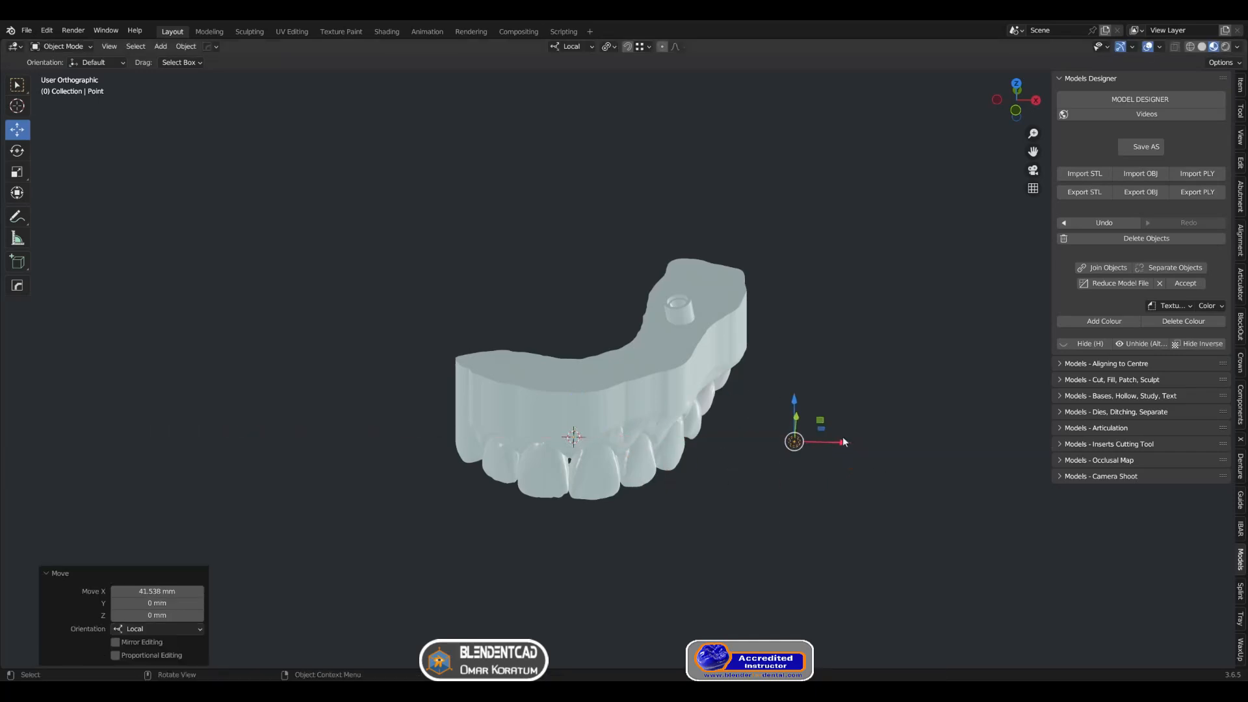
middle_drag(845, 442, 853, 395)
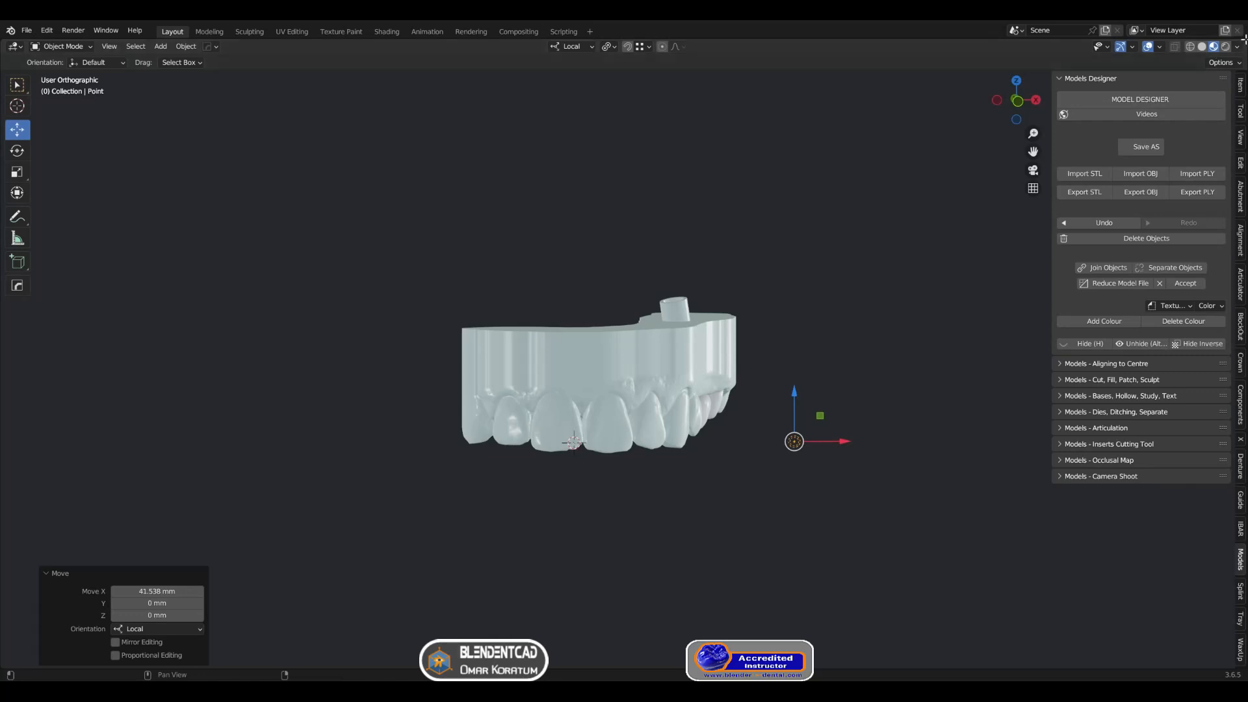
Split the 3D viewport vertically and turn the new area into a Properties editor.
drag(1243, 40, 963, 47)
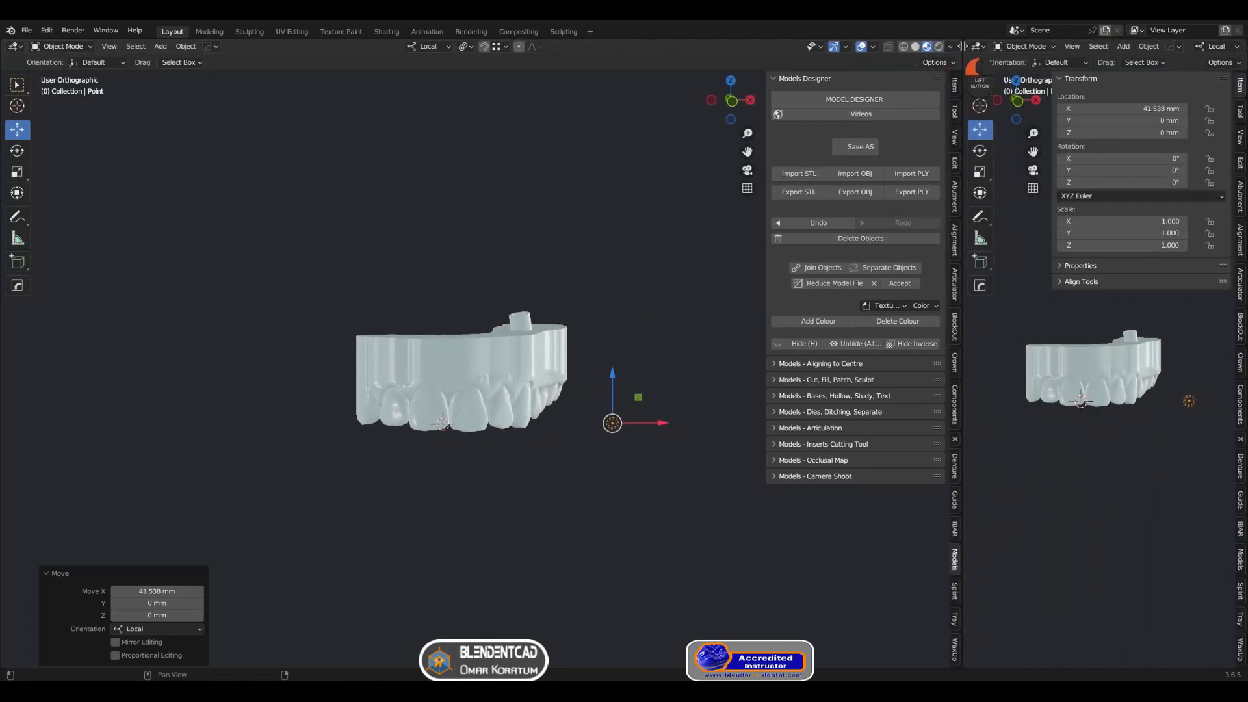
click(978, 47)
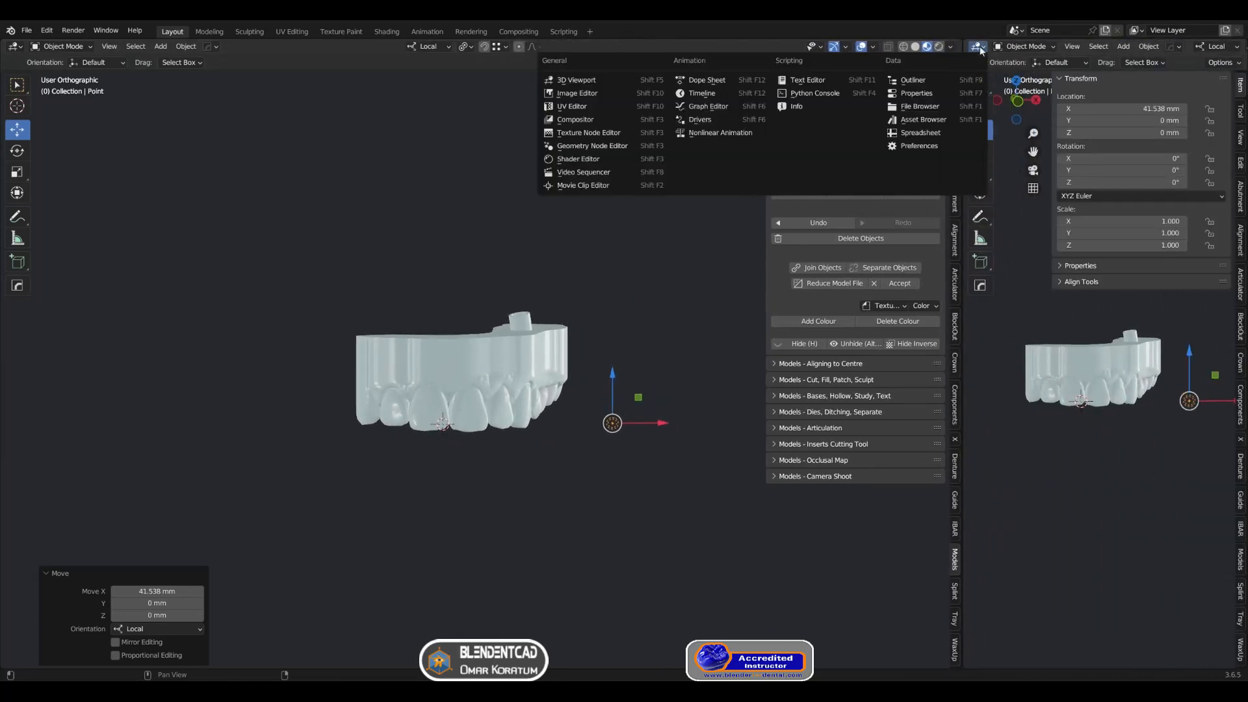
click(942, 92)
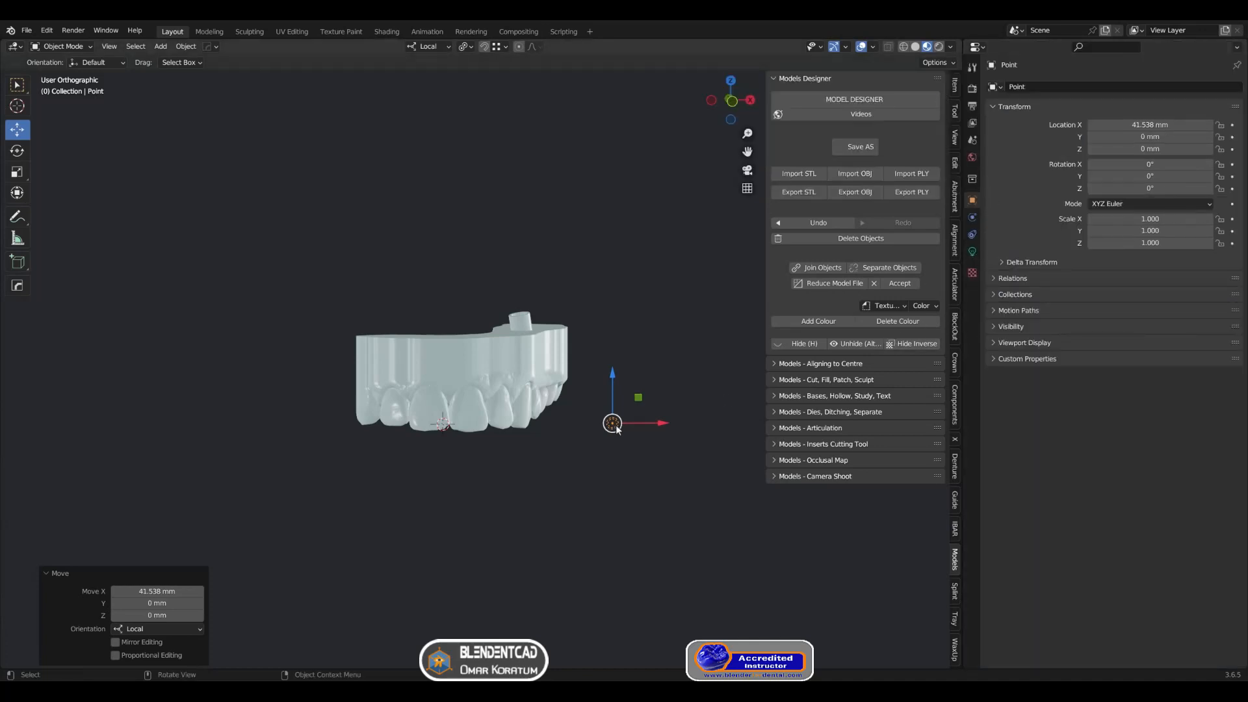
Set the point light's power to 0.001 W in its light data properties.
click(972, 253)
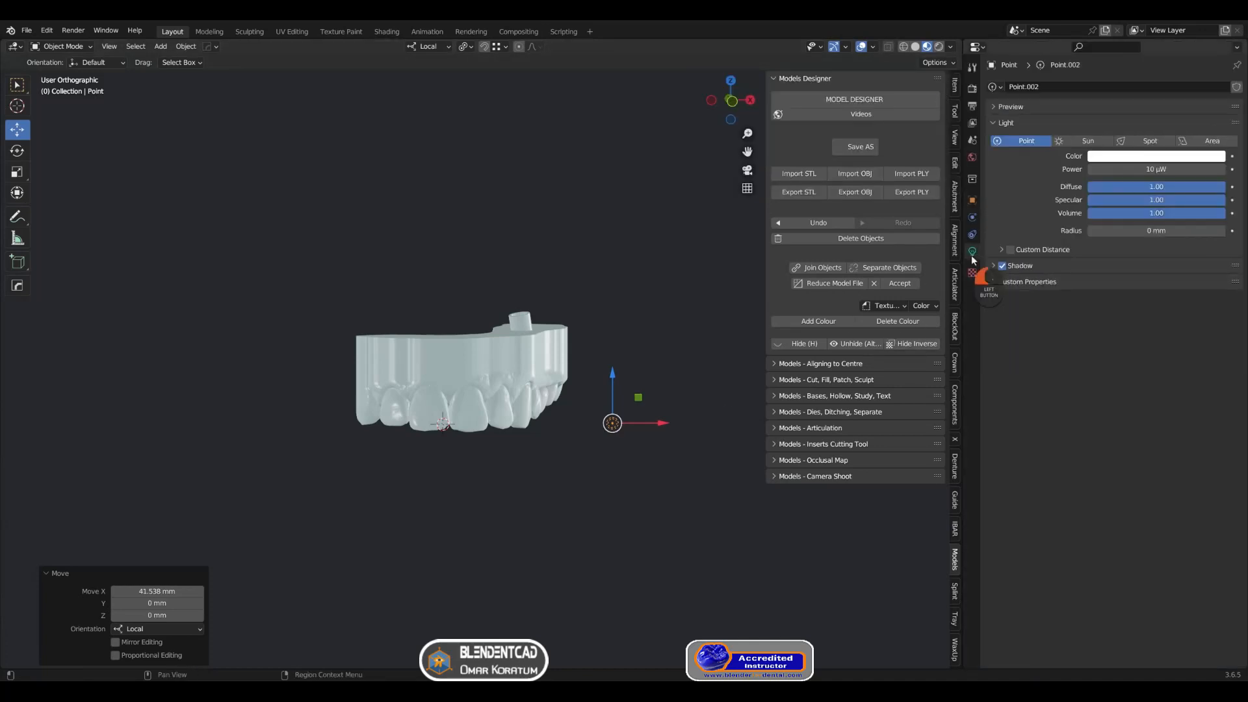
click(1170, 169)
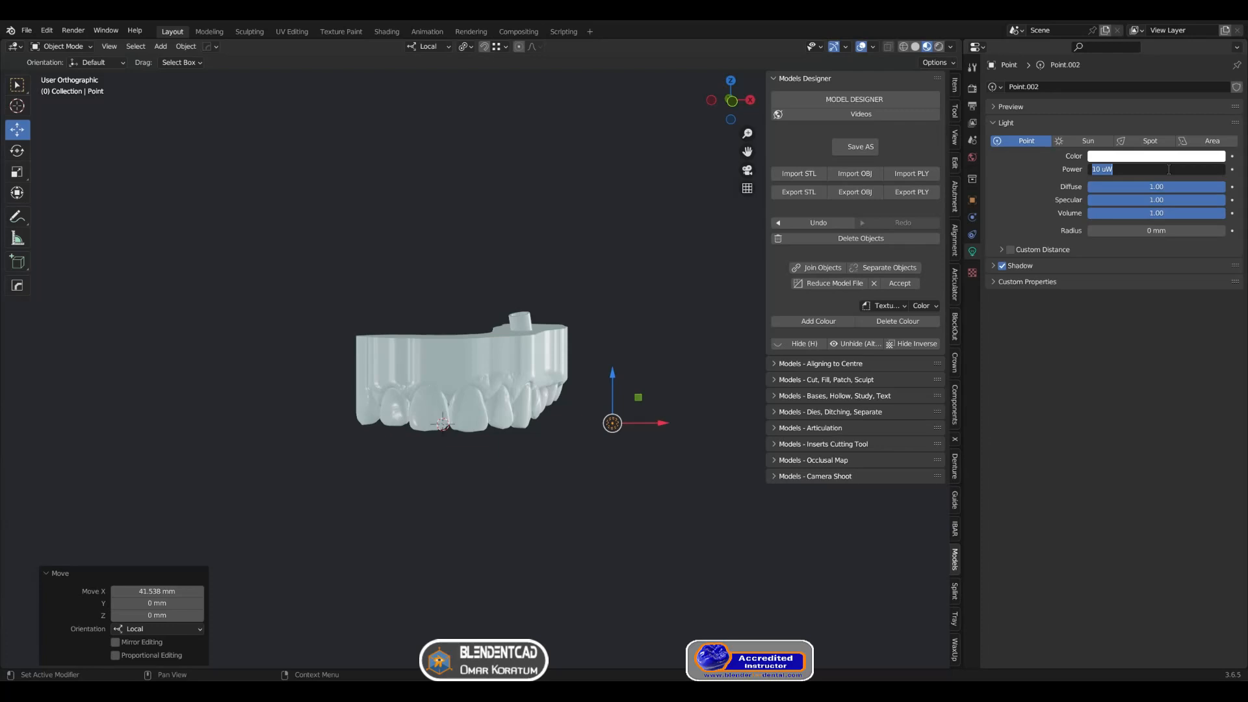
text(.001)
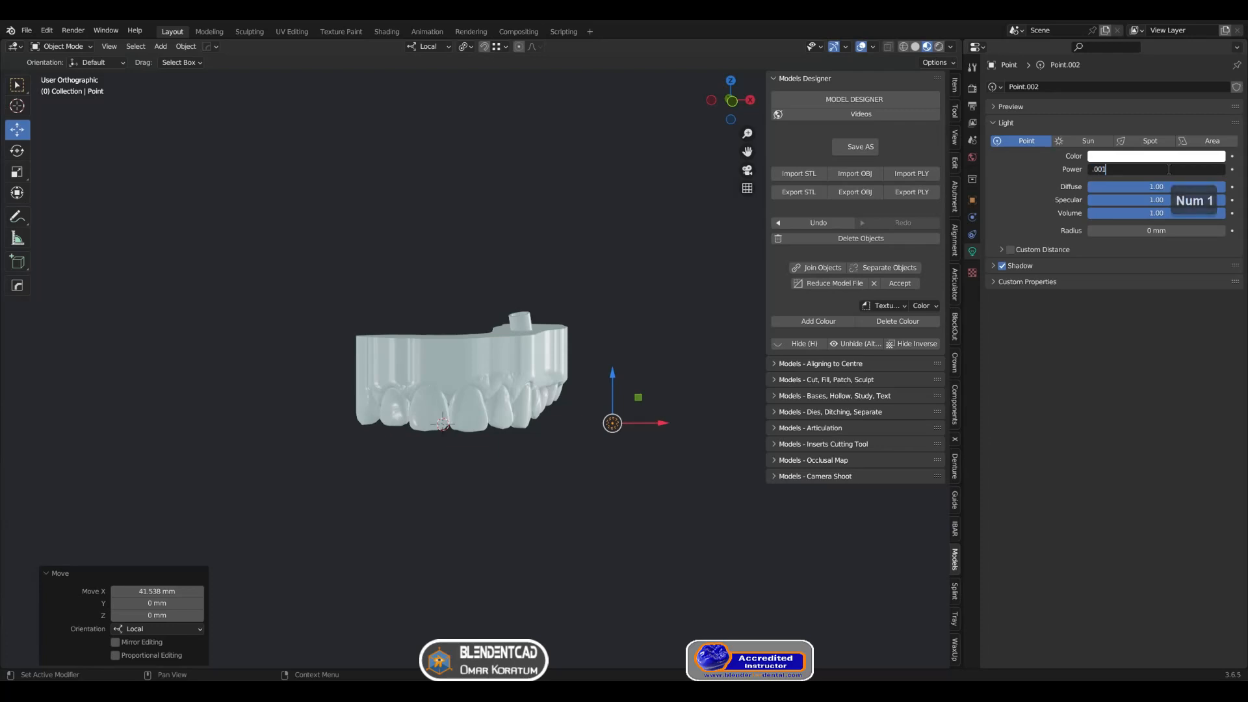
key(Return)
Move the point light with Z locked, about -9.9 mm in X and 15.1 mm in Y, nearer the back teeth.
scroll(572, 410, up, 4)
middle_drag(565, 416, 598, 434)
shift+middle_drag(758, 448, 655, 439)
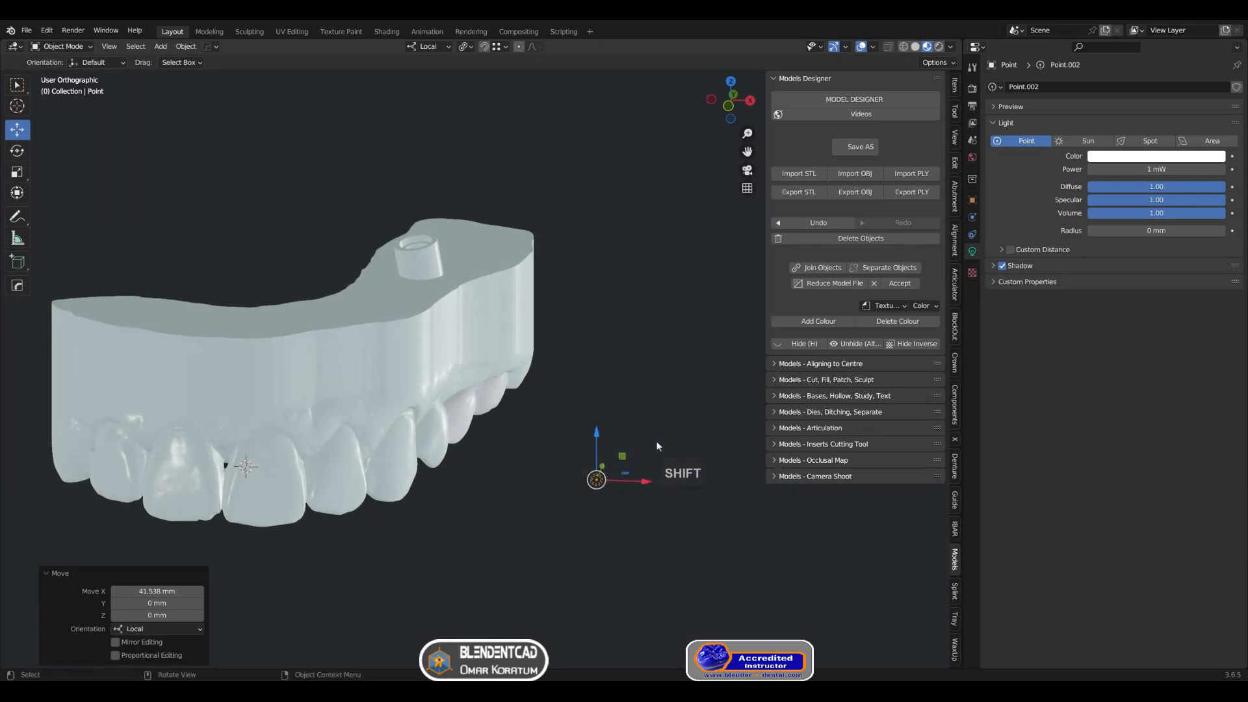
key(g)
key(shift+z)
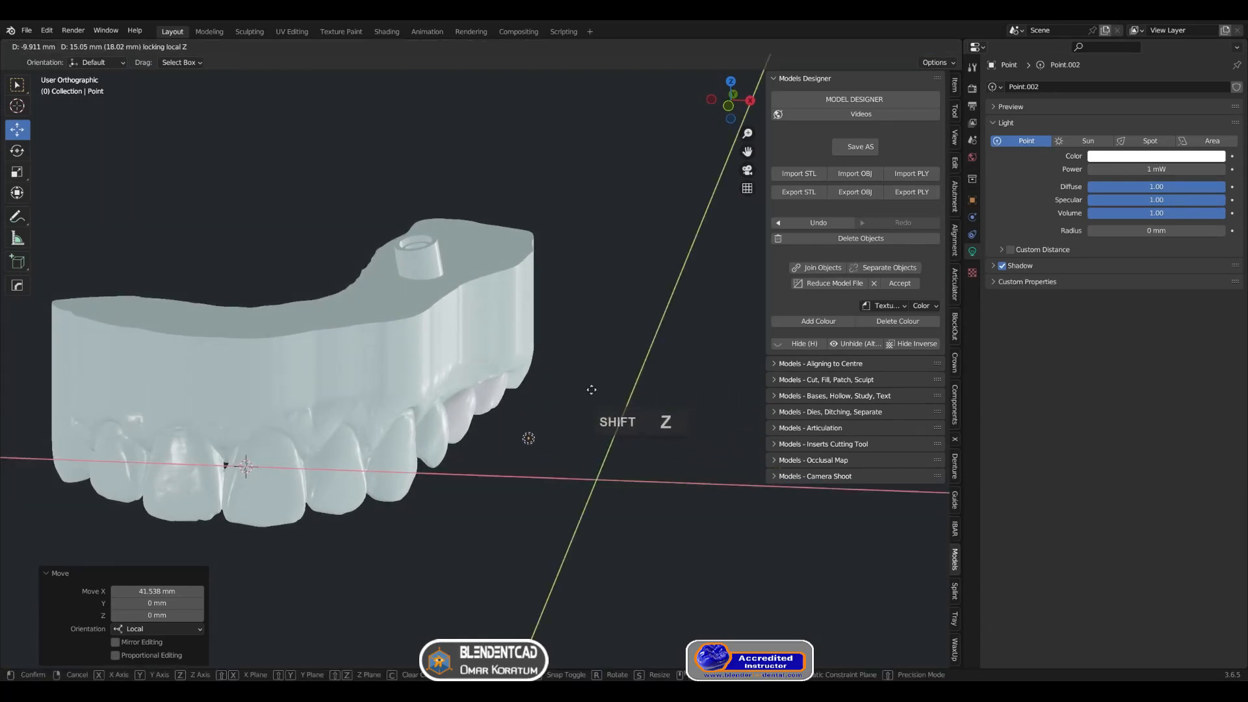
click(591, 388)
Set the point light's power to 0.01 W.
click(1183, 169)
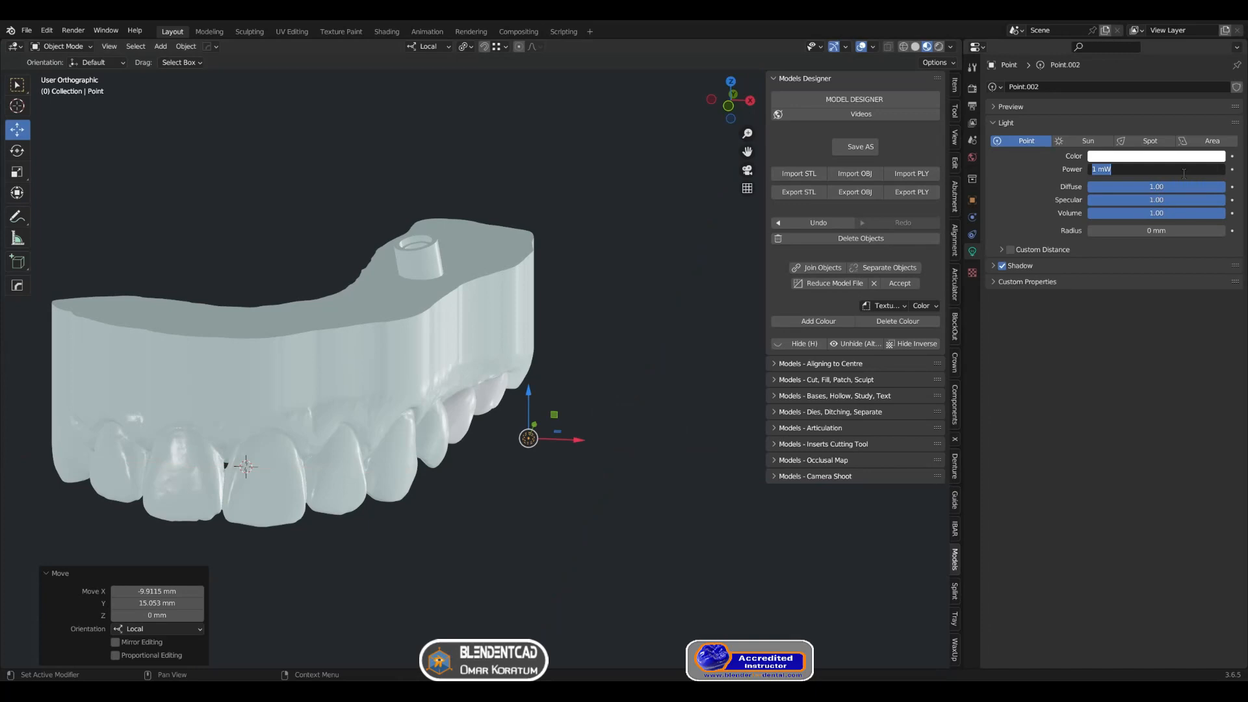
text(.01)
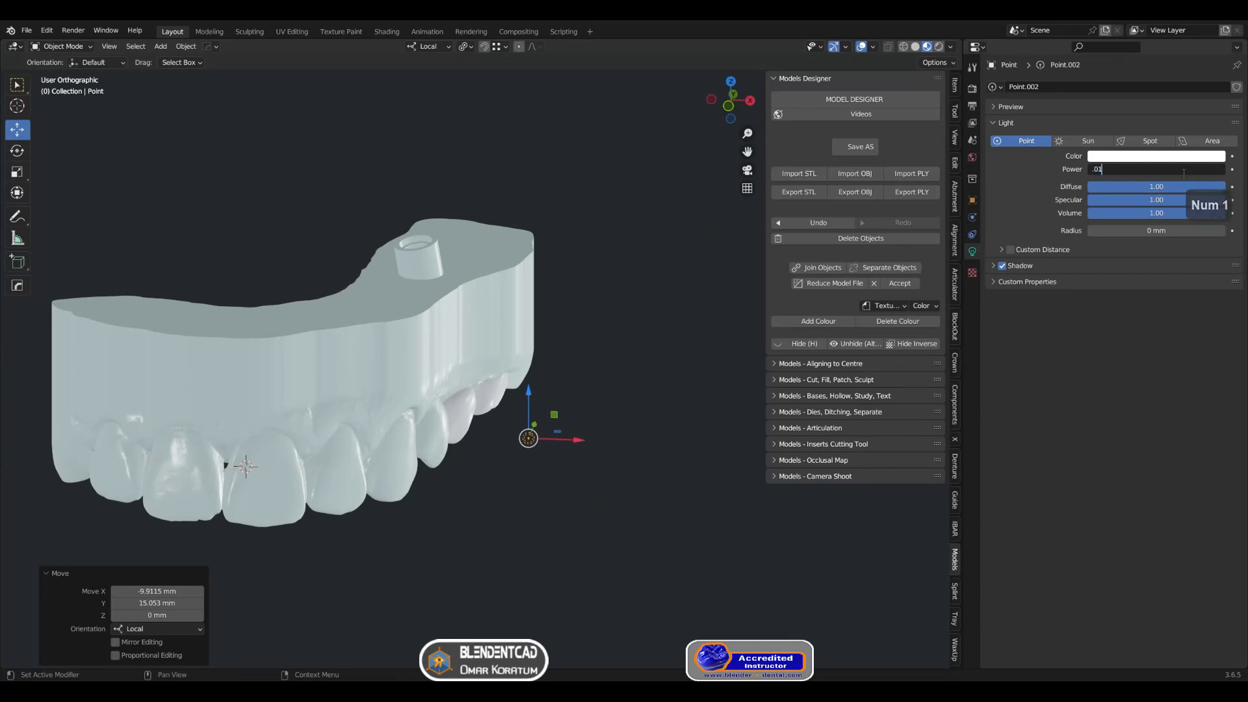
key(Return)
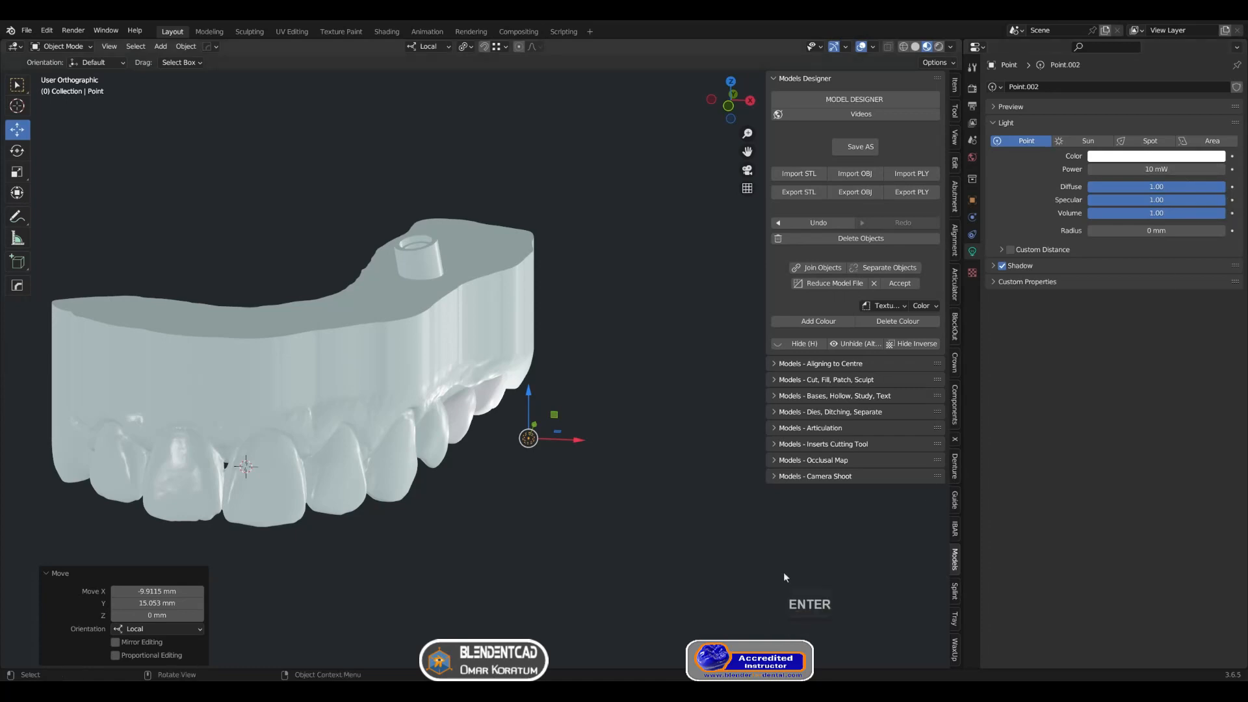
Lower the point light along Z below the back teeth and shift it about 0.66 mm along X.
middle_drag(782, 572, 637, 513)
middle_drag(657, 471, 641, 427)
scroll(564, 420, down, 2)
middle_drag(564, 420, 587, 393)
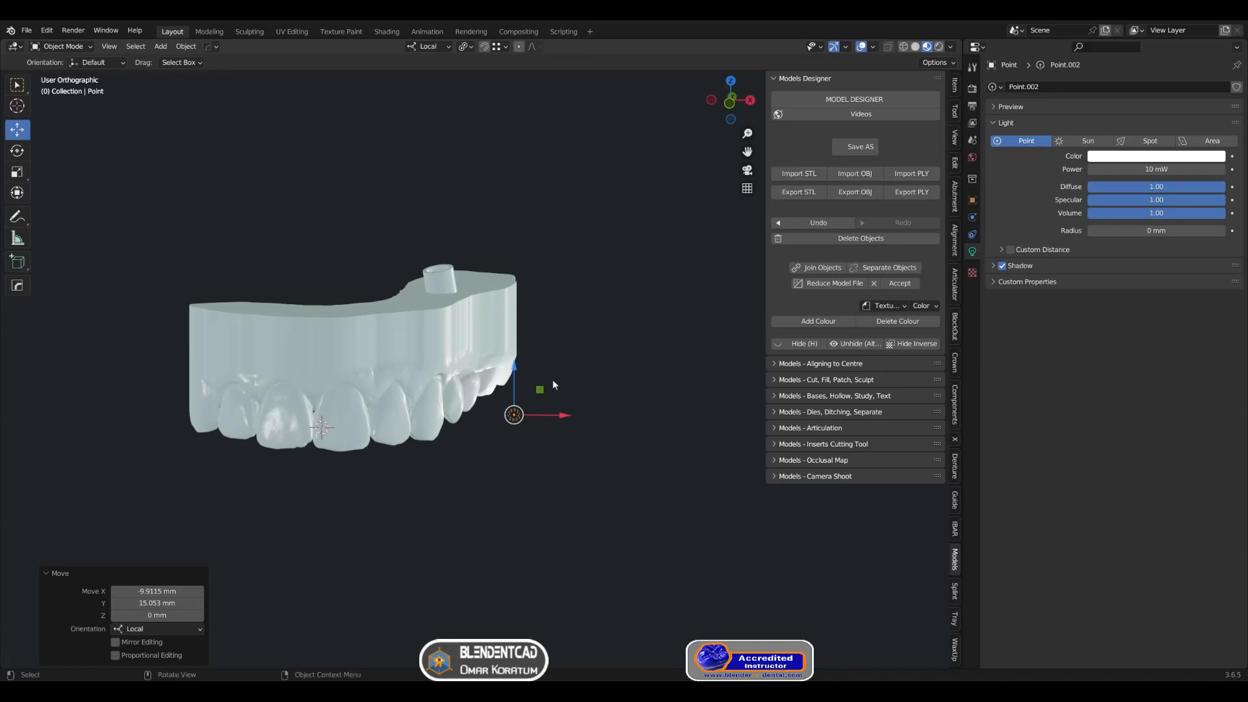
middle_drag(594, 392, 602, 392)
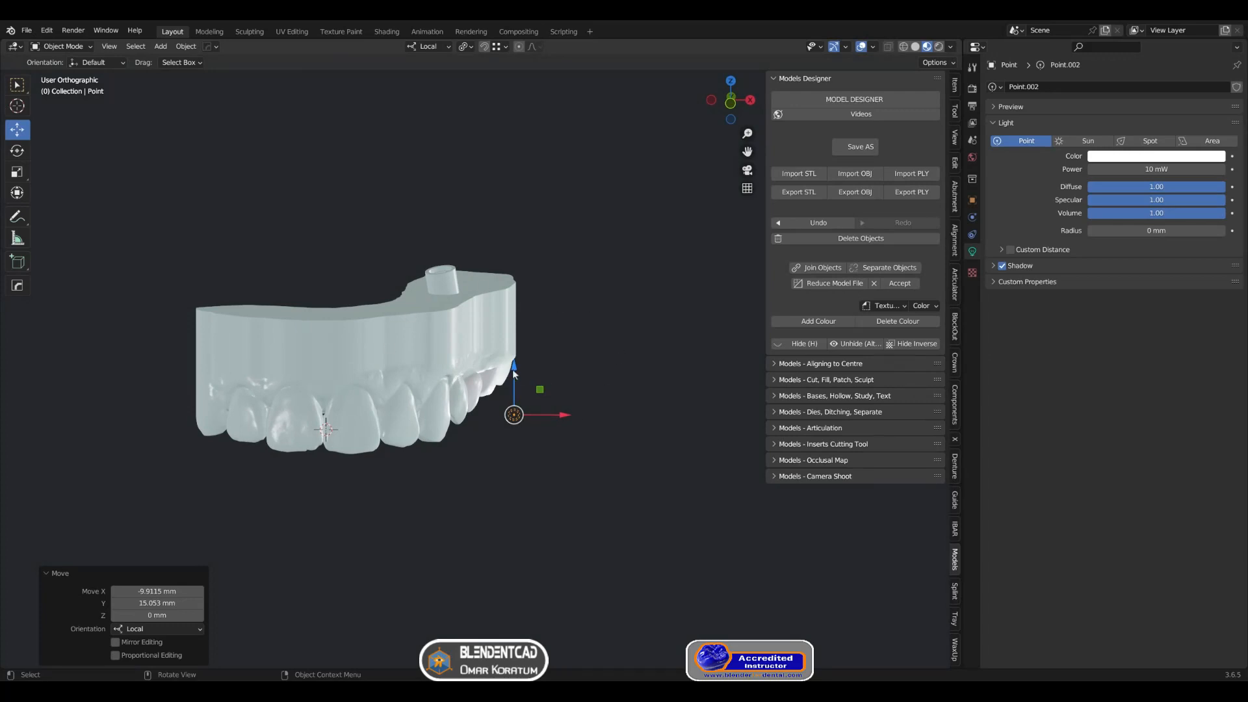
drag(514, 374, 517, 405)
mouse_move(569, 453)
mouse_down()
mouse_move(594, 456)
mouse_move(590, 446)
mouse_up()
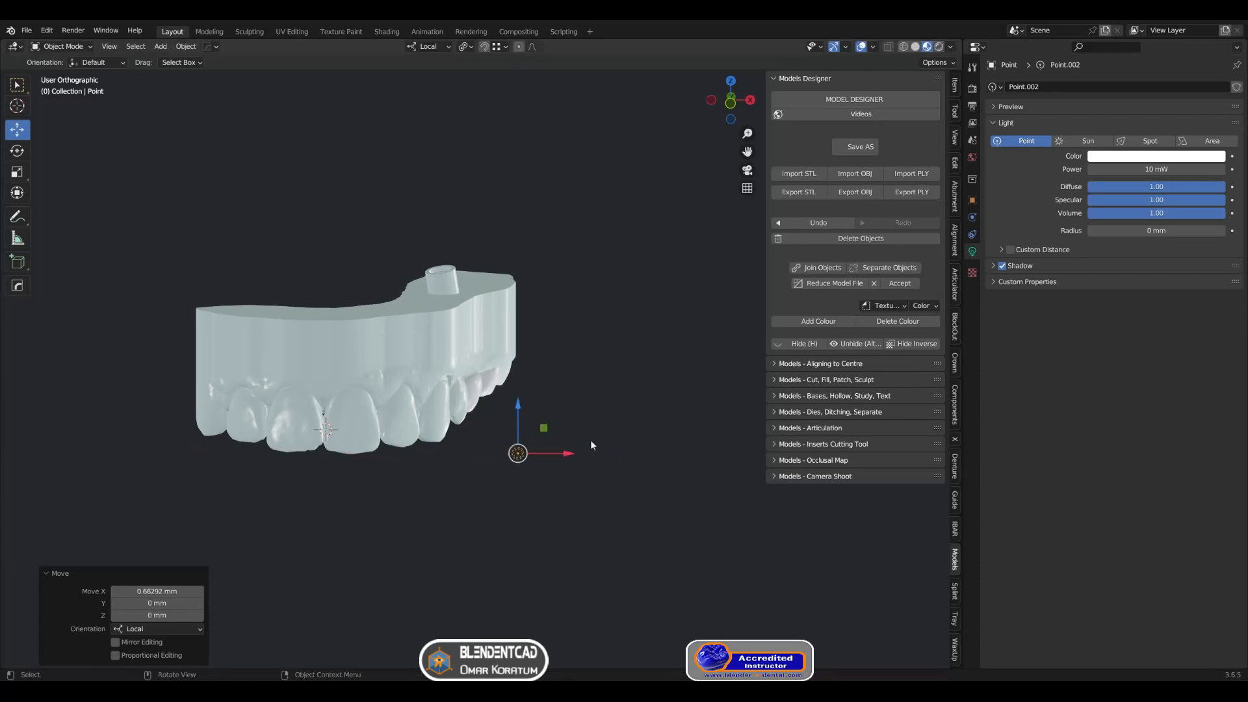
Reposition the point light with Z locked, placing it outside the arch beside the two white crowns.
middle_drag(590, 445, 676, 362)
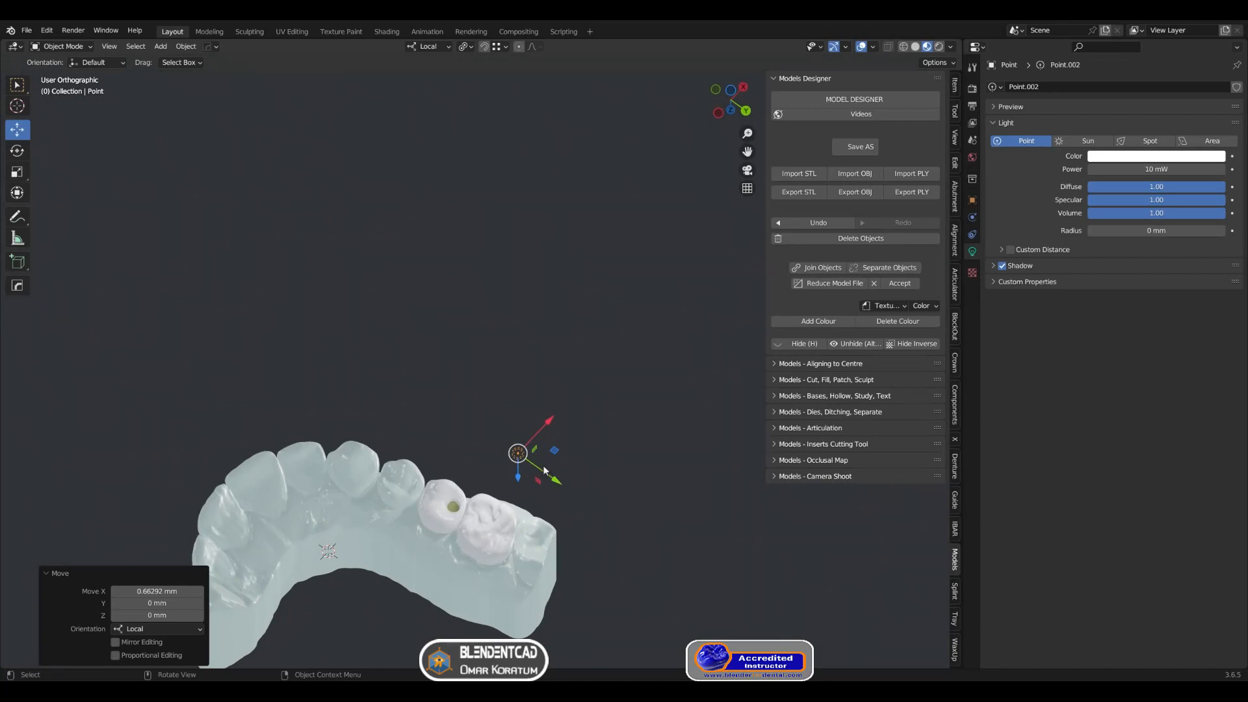
key(g)
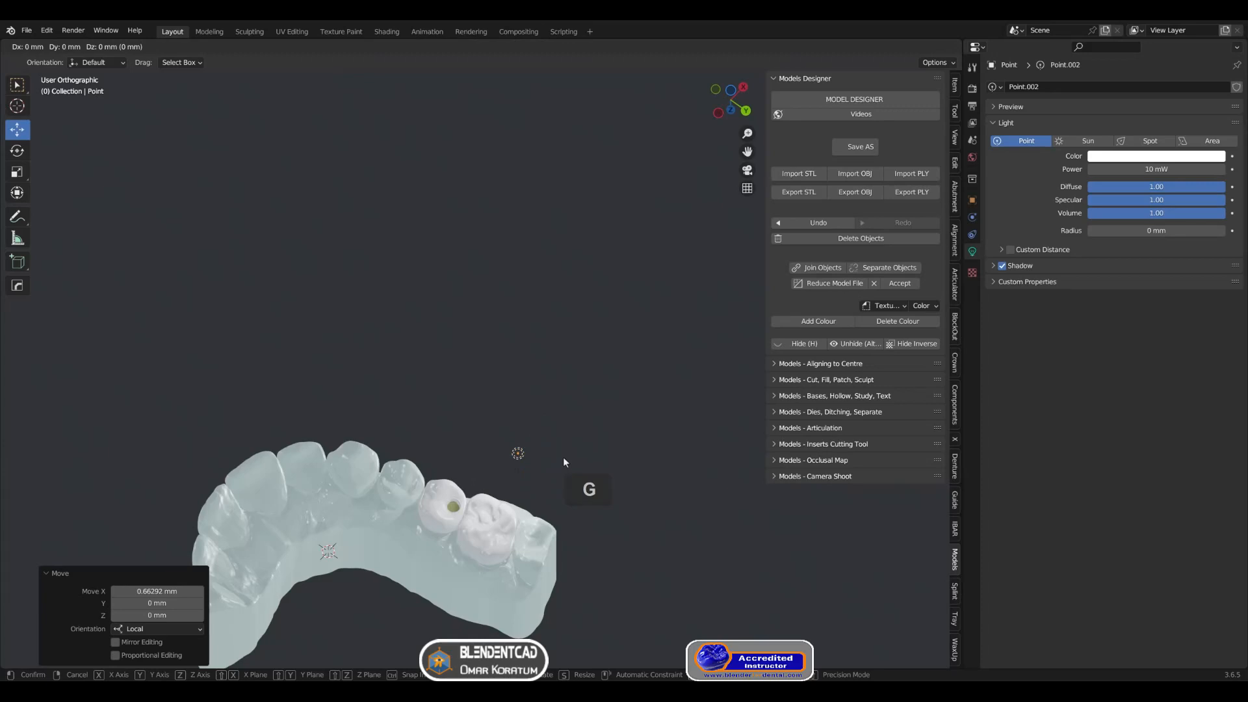
key(shift+z)
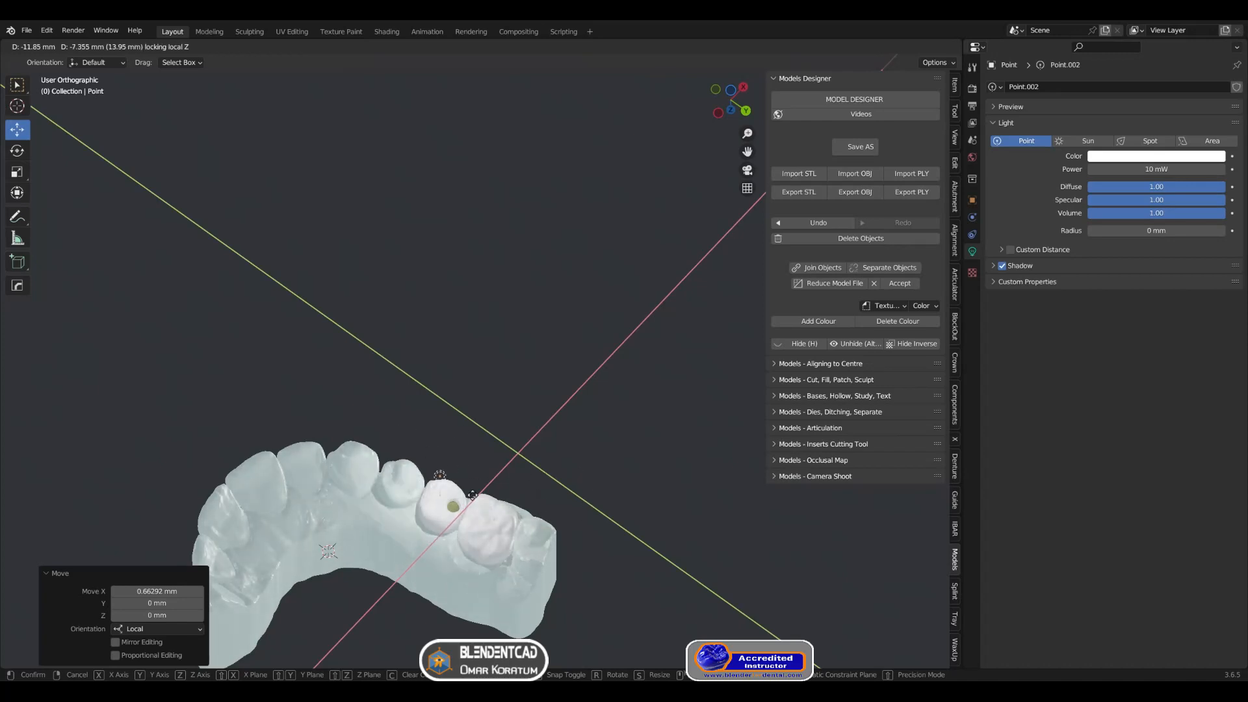
click(587, 442)
Select the point light and the white molar crown, and hide all other objects.
shift+middle_drag(561, 496, 574, 391)
scroll(575, 394, up, 2)
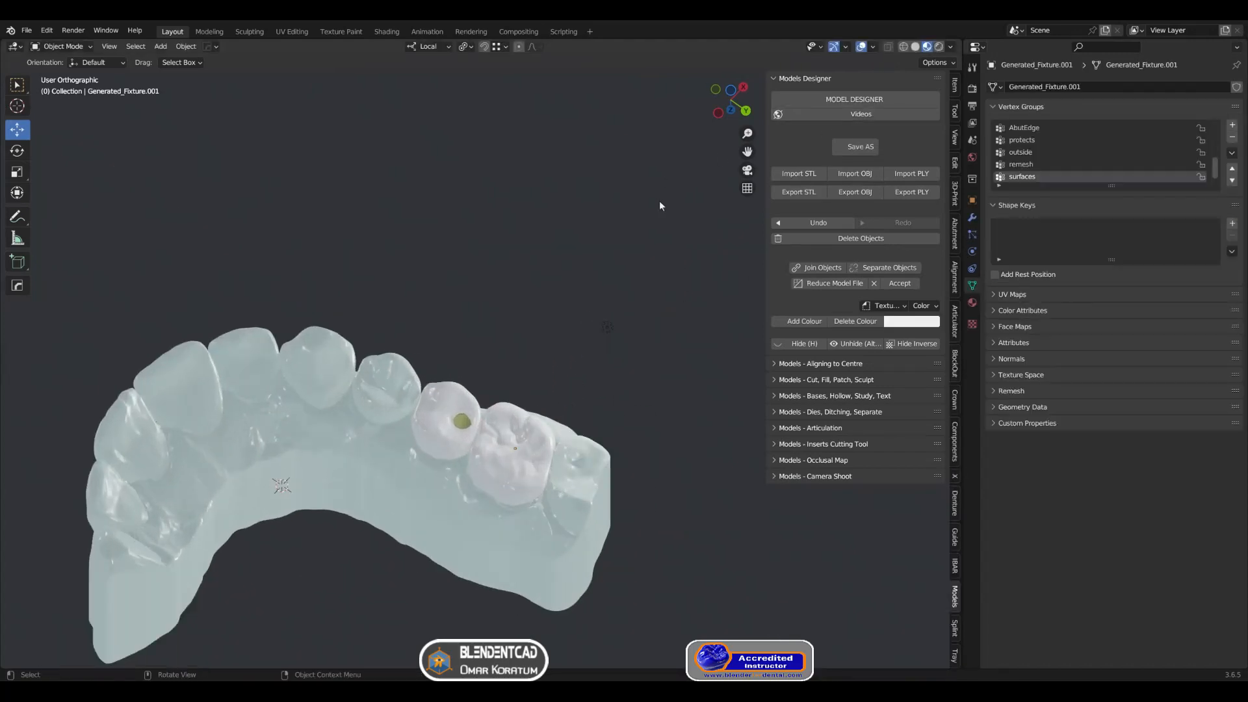
mouse_move(642, 302)
middle_down()
mouse_move(650, 288)
mouse_move(642, 299)
middle_up()
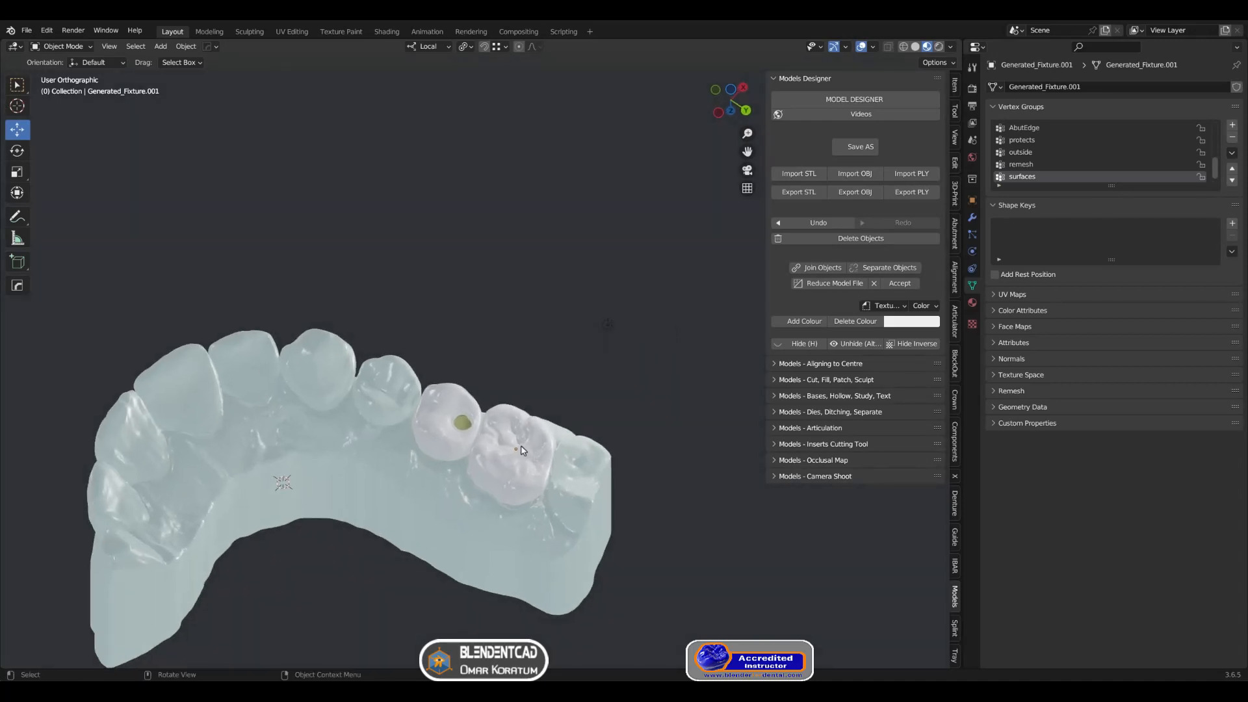
click(608, 323)
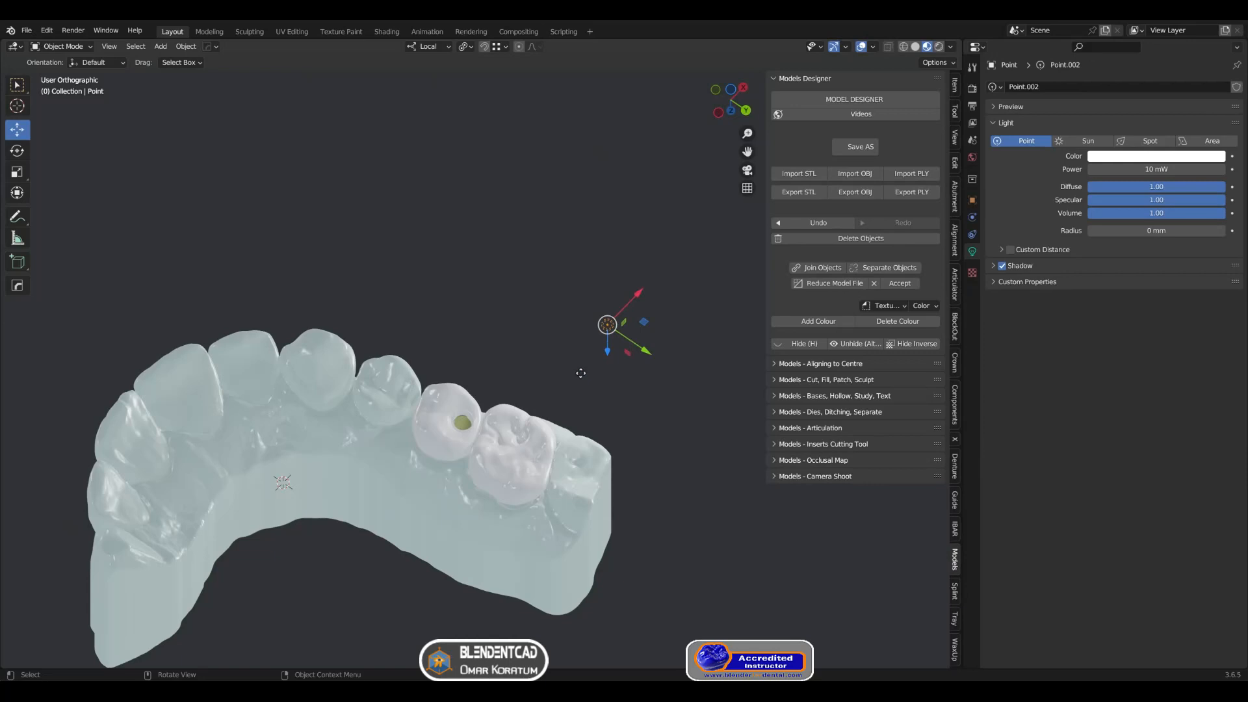
shift+click(527, 443)
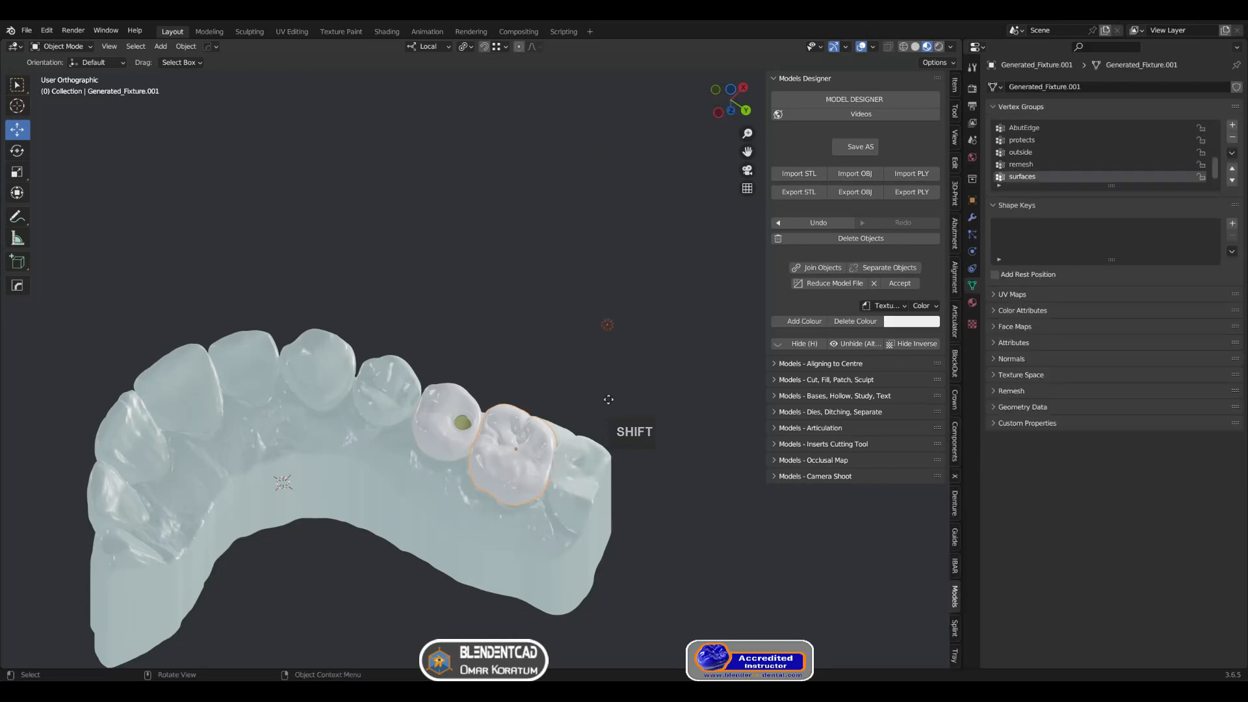
key(shift+h)
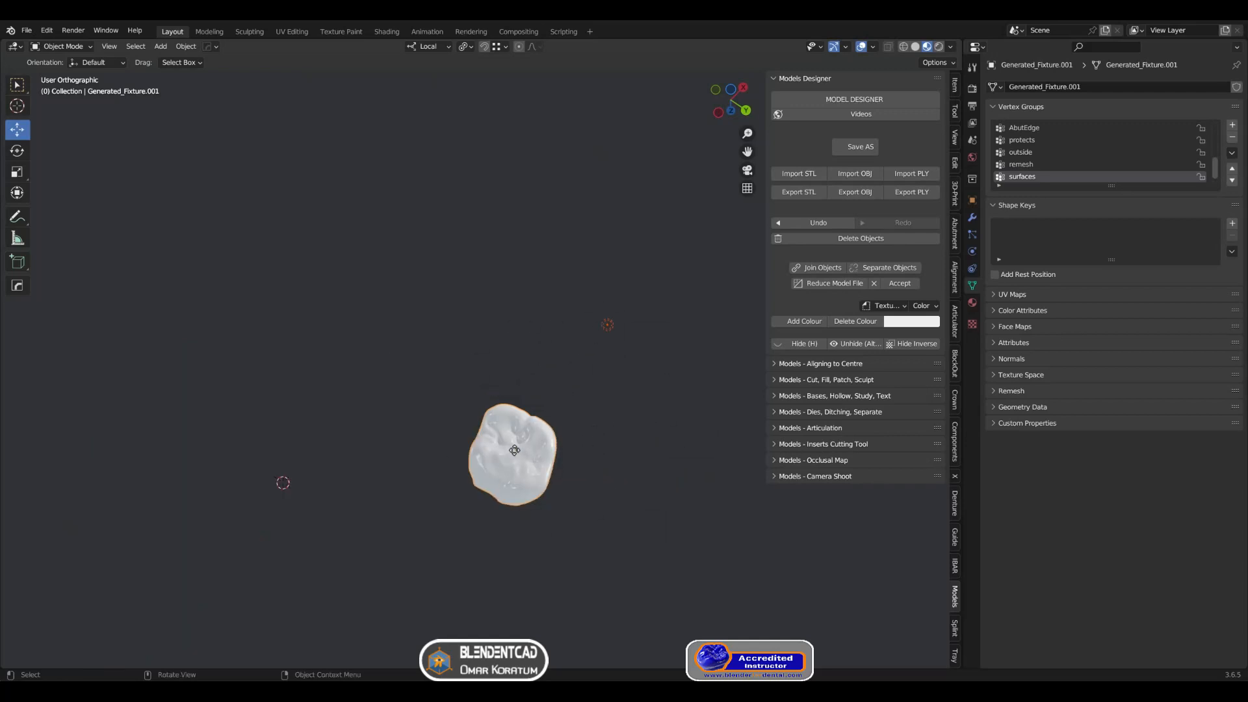
Move the point light about 16.36 mm along local Z and about -18.98 mm in X and -11.47 mm in Y, across to the crown's opposite side.
click(608, 325)
middle_drag(636, 403, 634, 337)
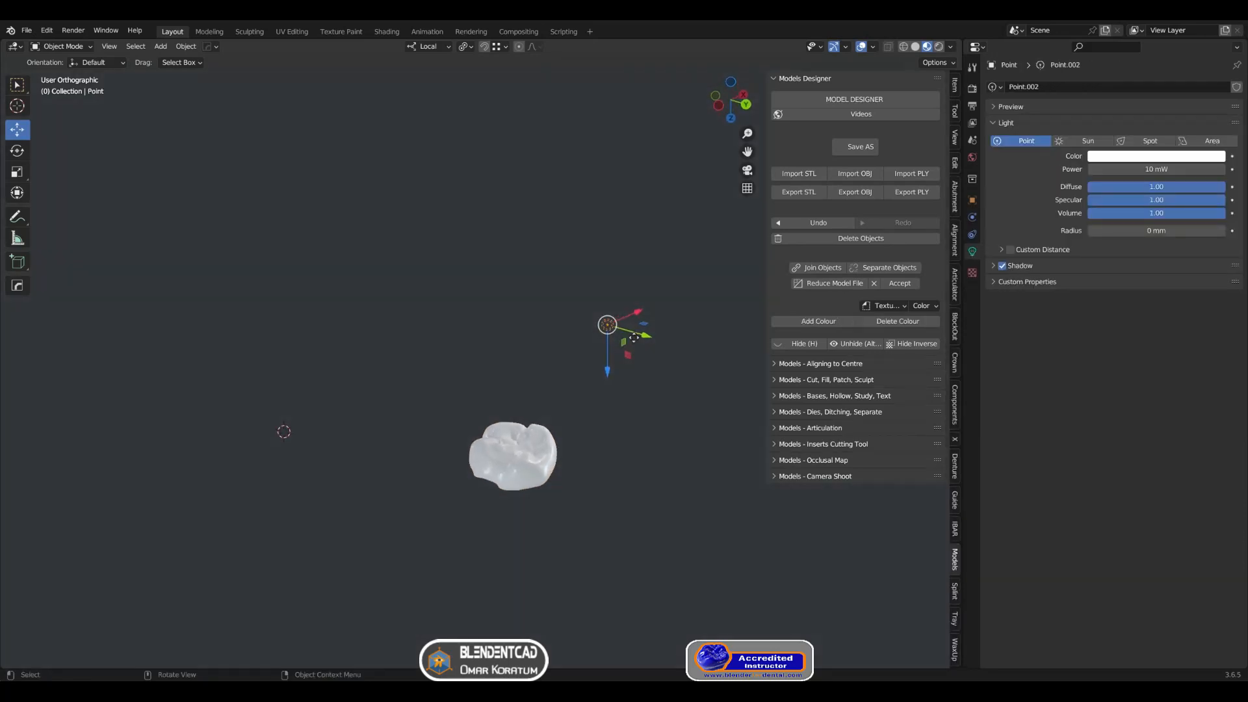
drag(608, 368, 620, 499)
middle_drag(639, 437, 606, 454)
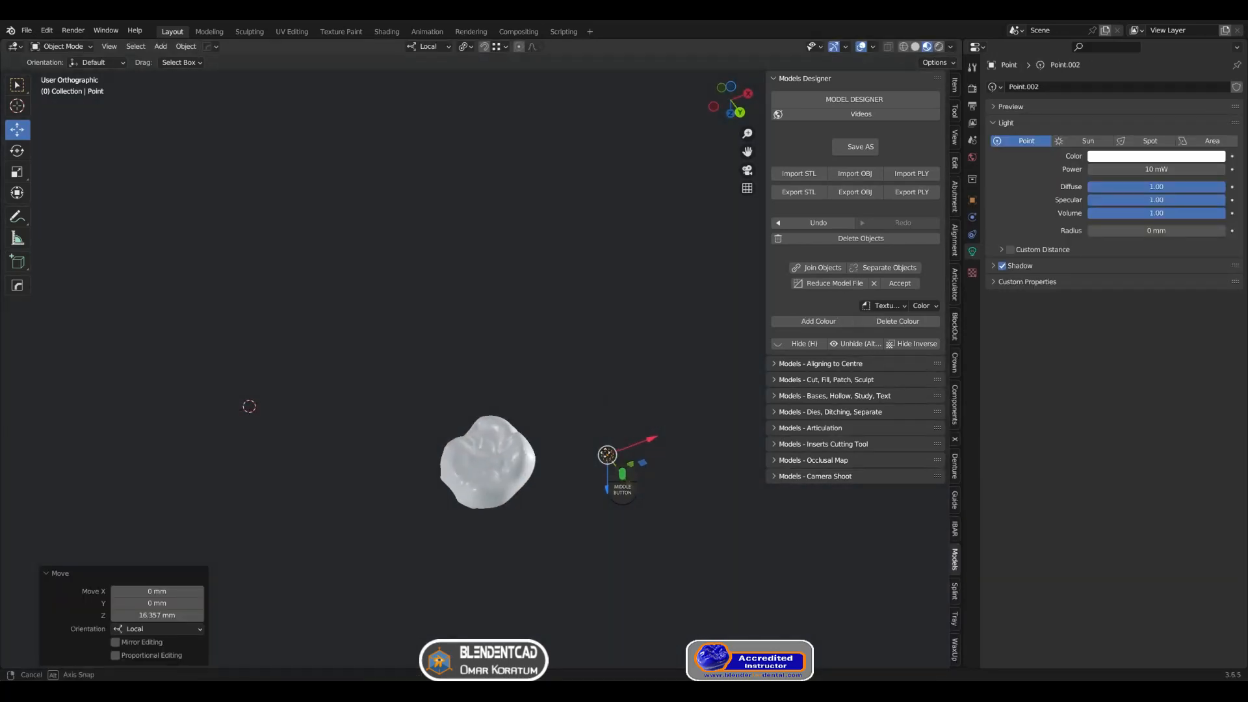
key(g)
key(shift+z)
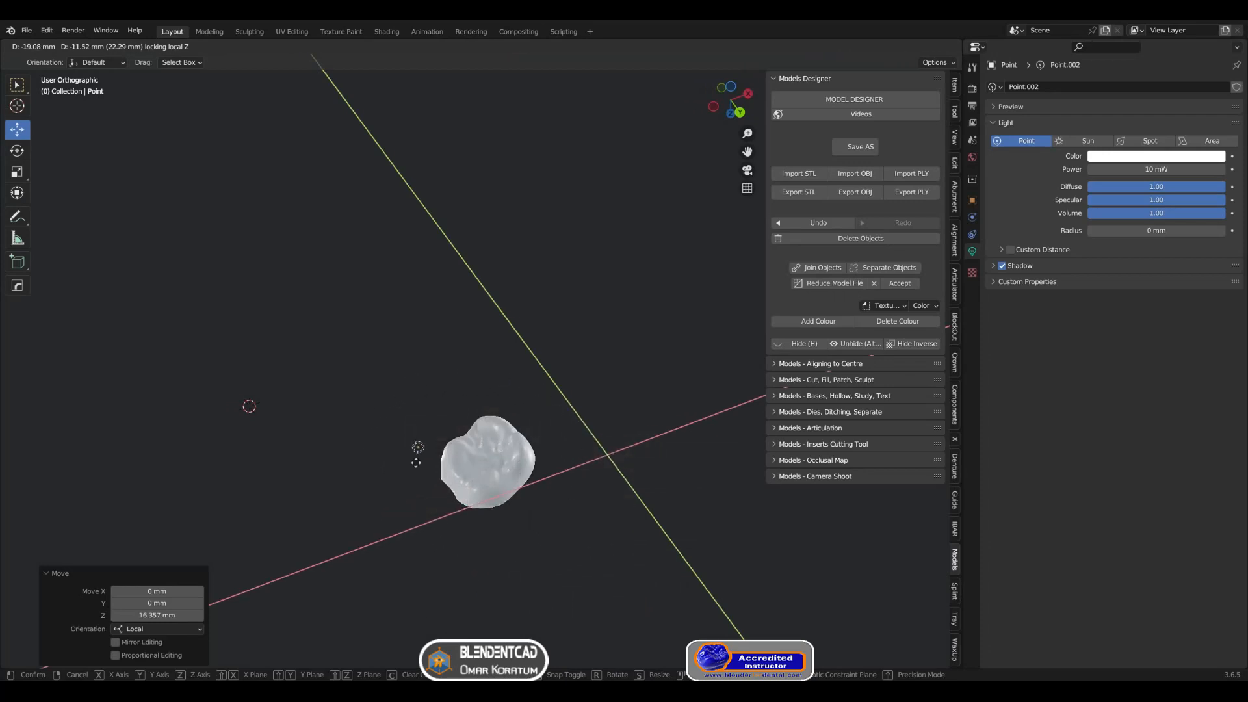
click(418, 462)
Move the point light about -6.99 mm and a further -6.32 mm along local Z, past the crown's chewing surface.
scroll(520, 475, up, 4)
shift+middle_drag(558, 486, 560, 362)
middle_drag(458, 407, 577, 360)
key(g)
key(z)
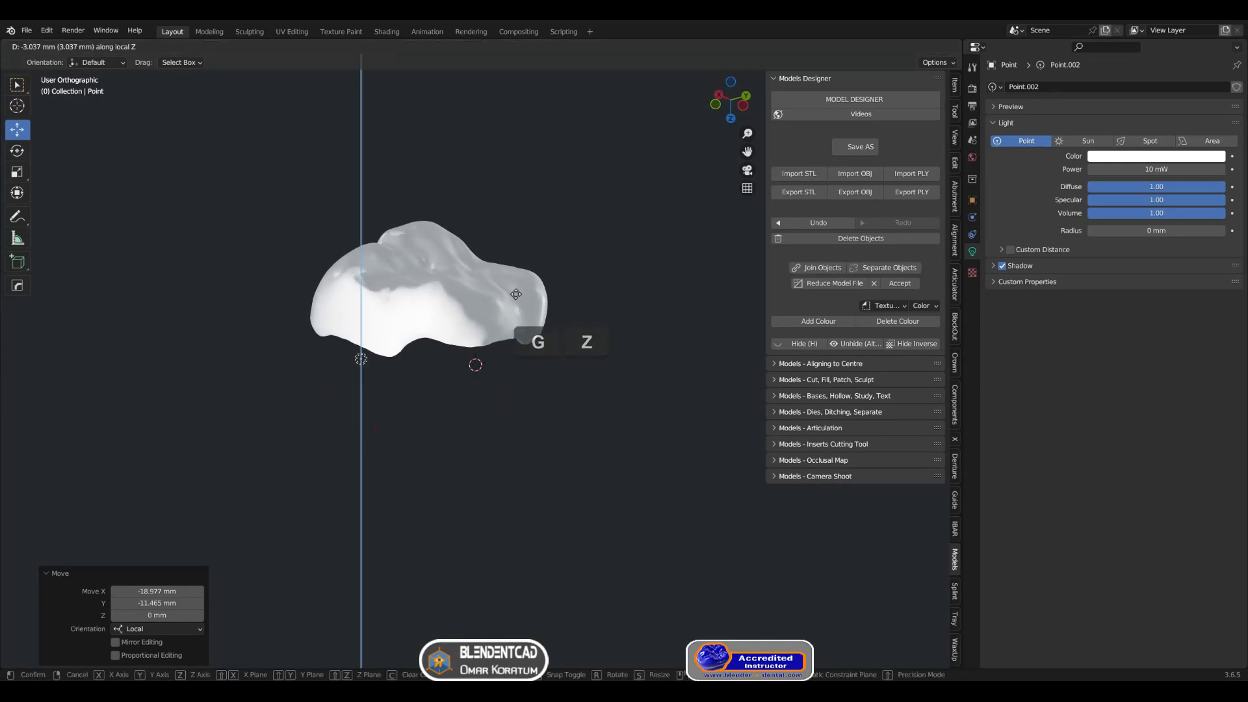
click(507, 246)
middle_drag(507, 247, 558, 317)
key(g)
key(z)
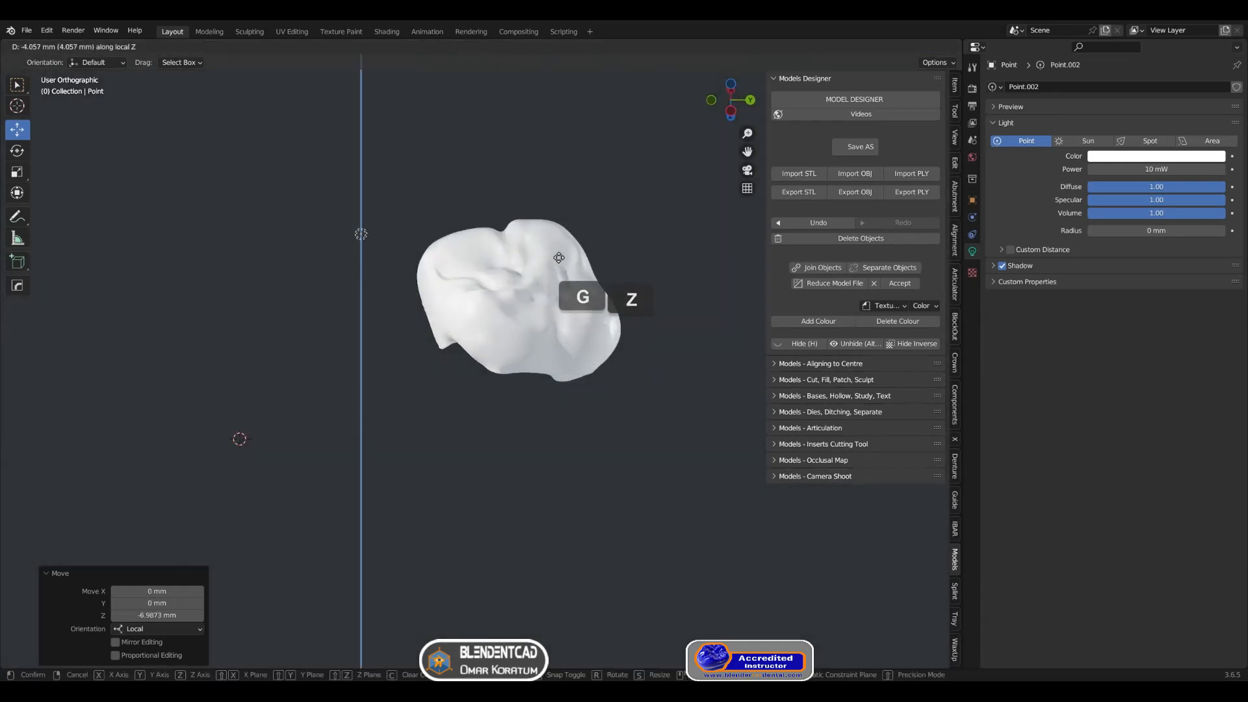
click(559, 258)
middle_drag(559, 257, 559, 312)
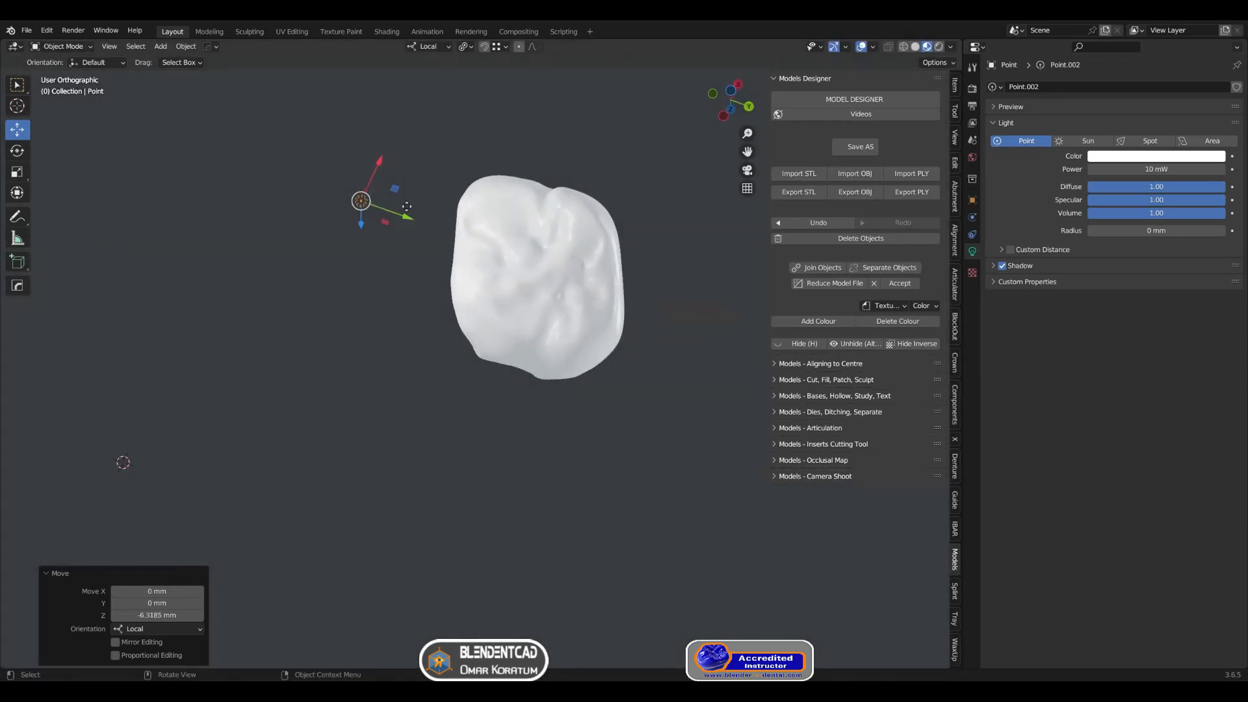
Move the point light about 20.65 mm along local Y past the crown and about 7.20 mm along local Z.
key(g)
key(y)
click(728, 364)
middle_drag(728, 364, 618, 354)
middle_drag(617, 355, 544, 333)
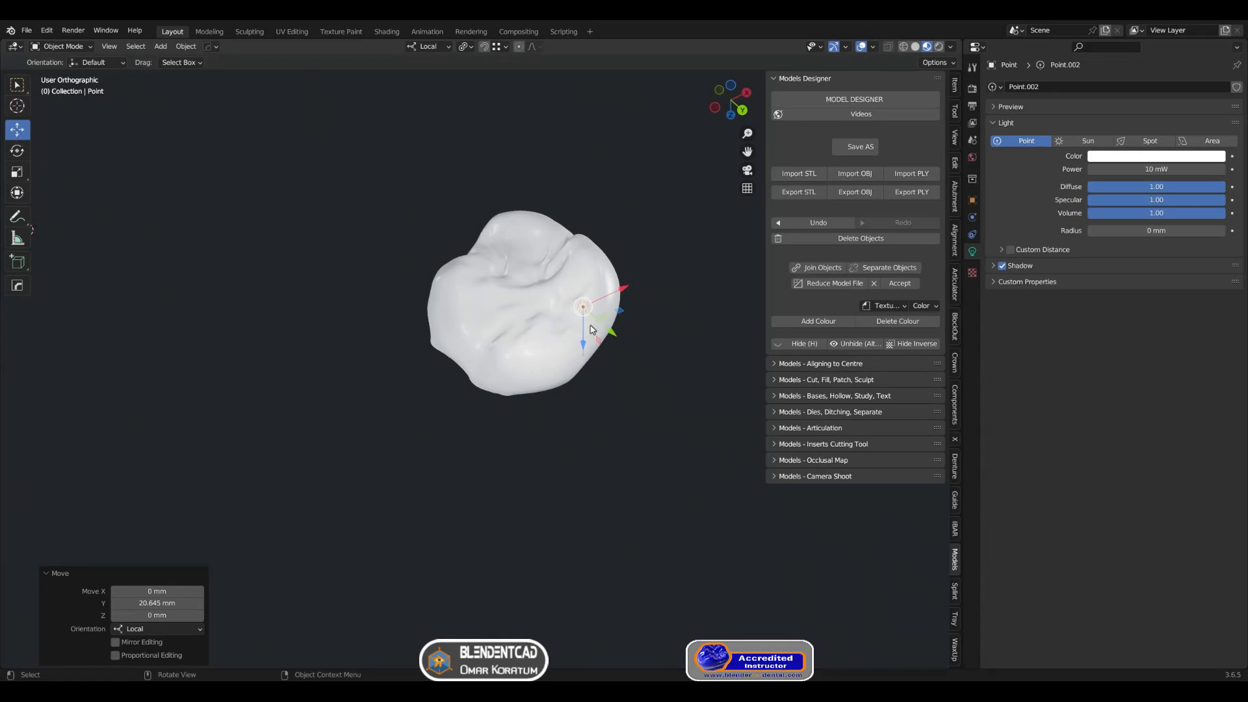
middle_drag(591, 329, 580, 353)
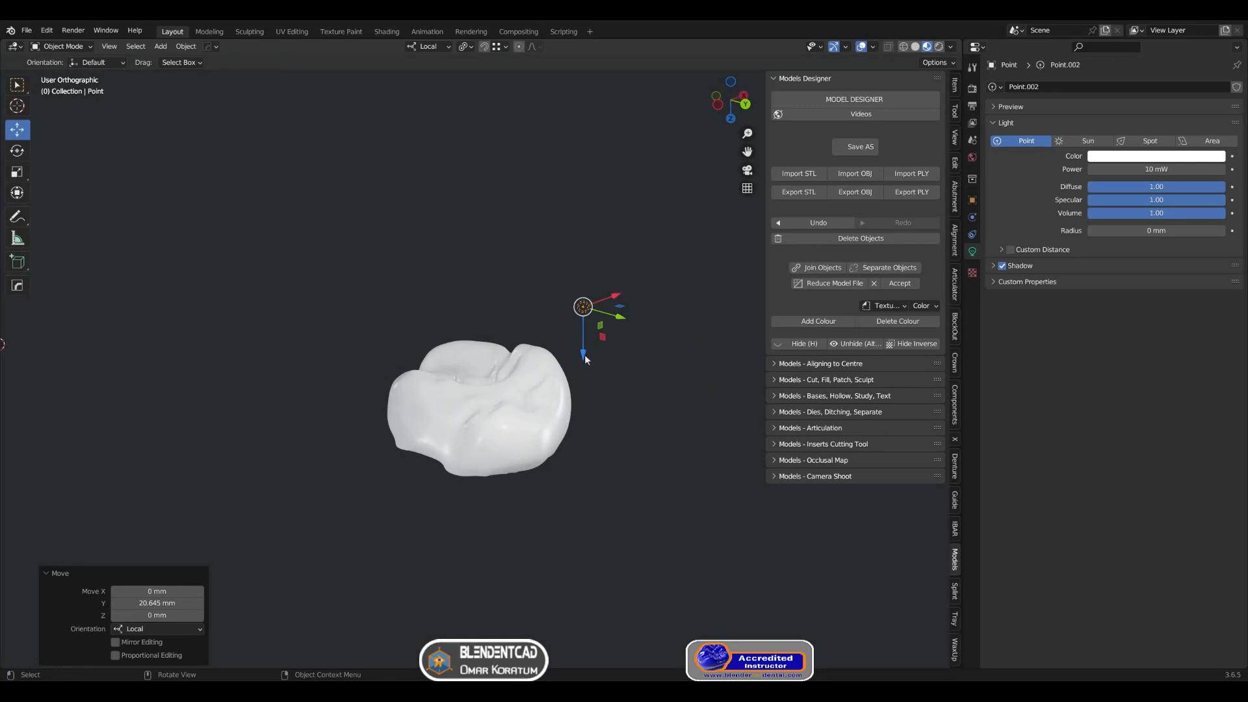
drag(588, 438, 589, 493)
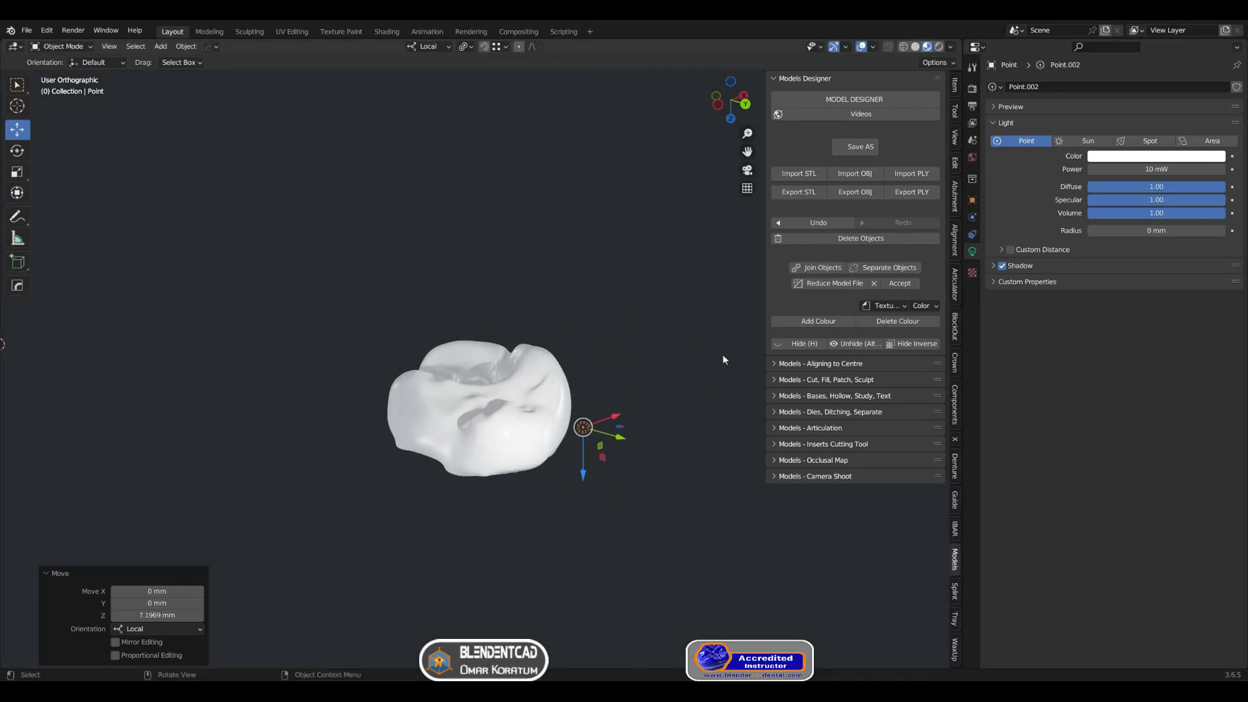
Shift the point light with local Z locked, by about 5.35 mm in X and 0.07 mm in Y, beside the crown.
middle_drag(723, 354, 680, 382)
key(g)
key(shift+z)
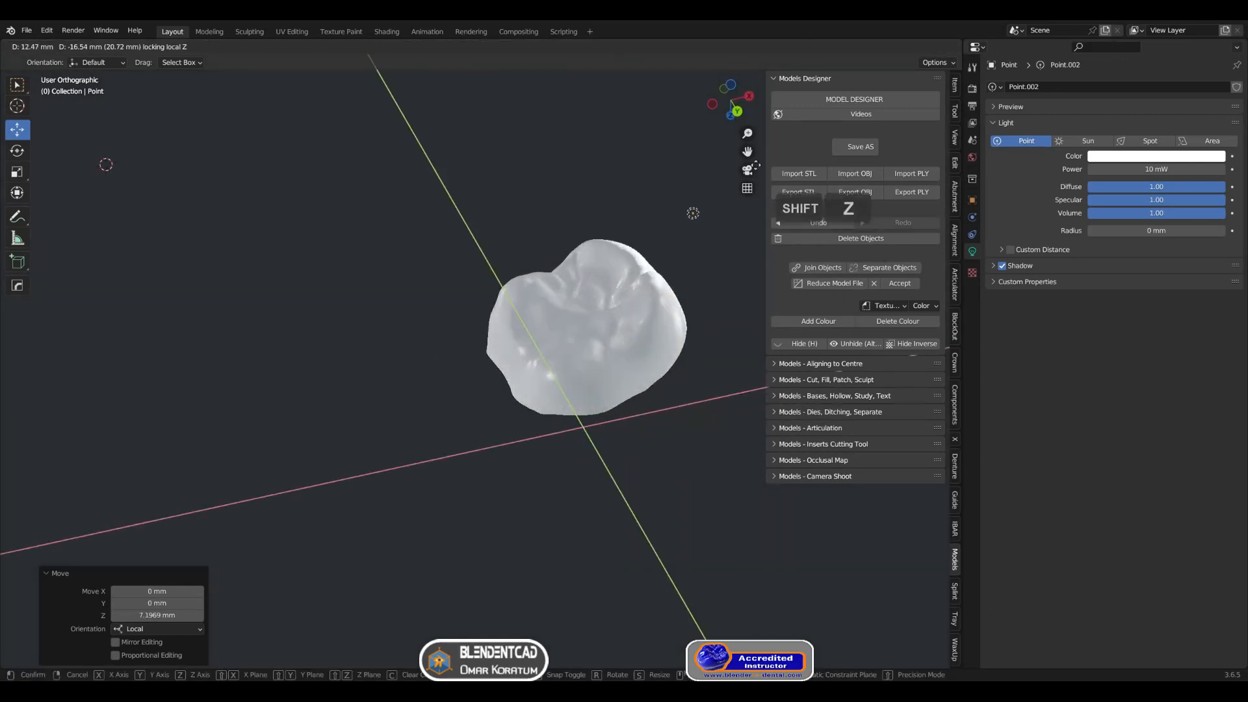
click(753, 372)
middle_drag(753, 372, 752, 310)
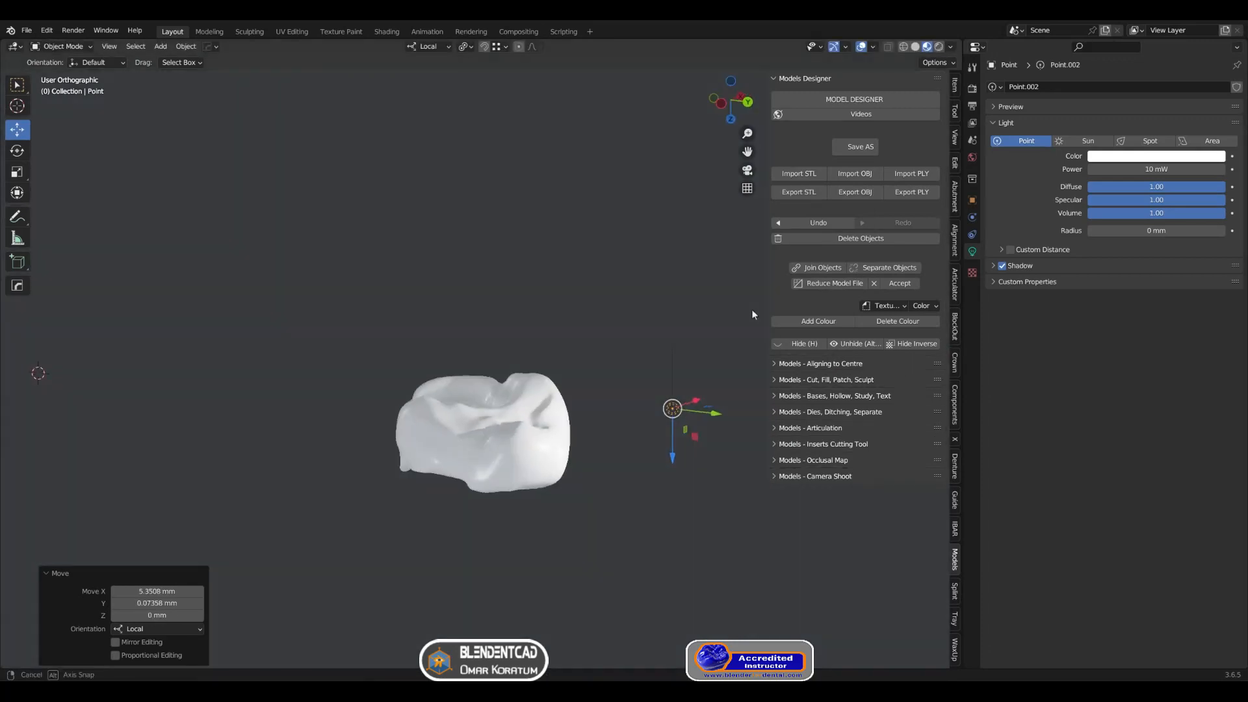
Reposition the point light along local Z and move it about -19.69 mm along local X, over to the crown.
key(g)
key(z)
click(738, 217)
key(g)
key(x)
click(523, 294)
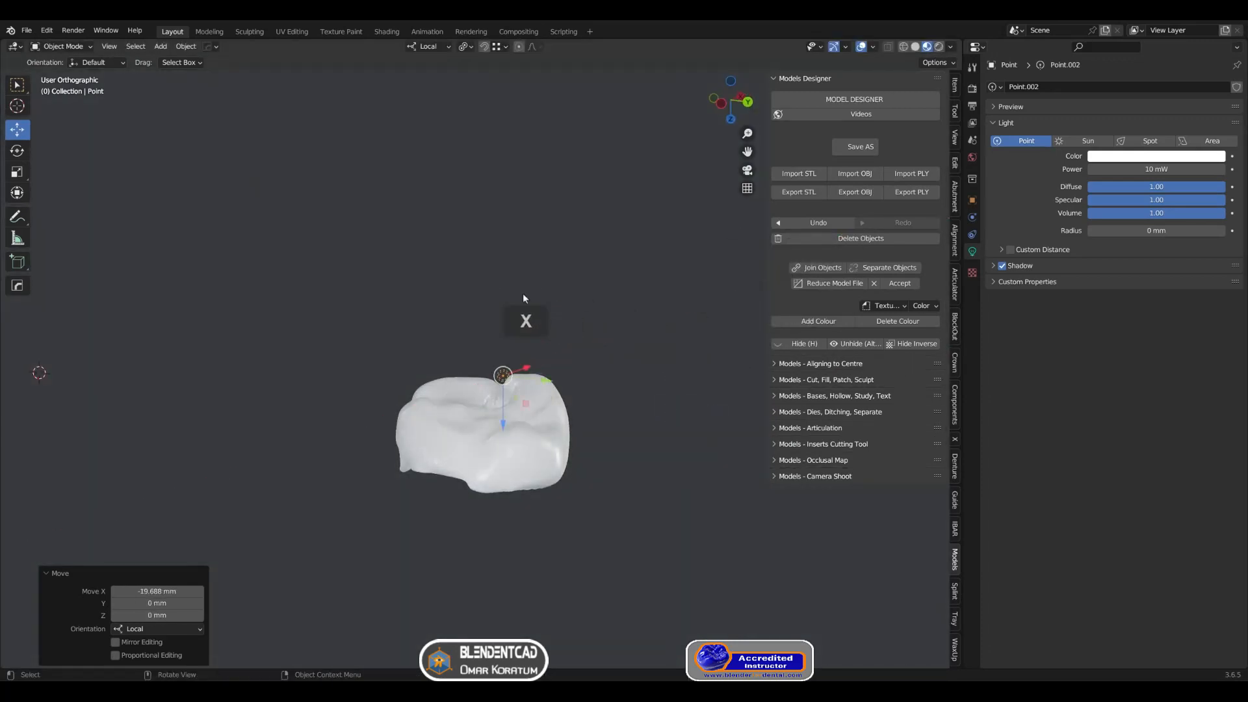
Move the point light away from the crown with local Z locked, by about 14.61 mm in X and 1.03 mm in Y.
middle_drag(523, 293, 530, 340)
key(g)
key(shift+z)
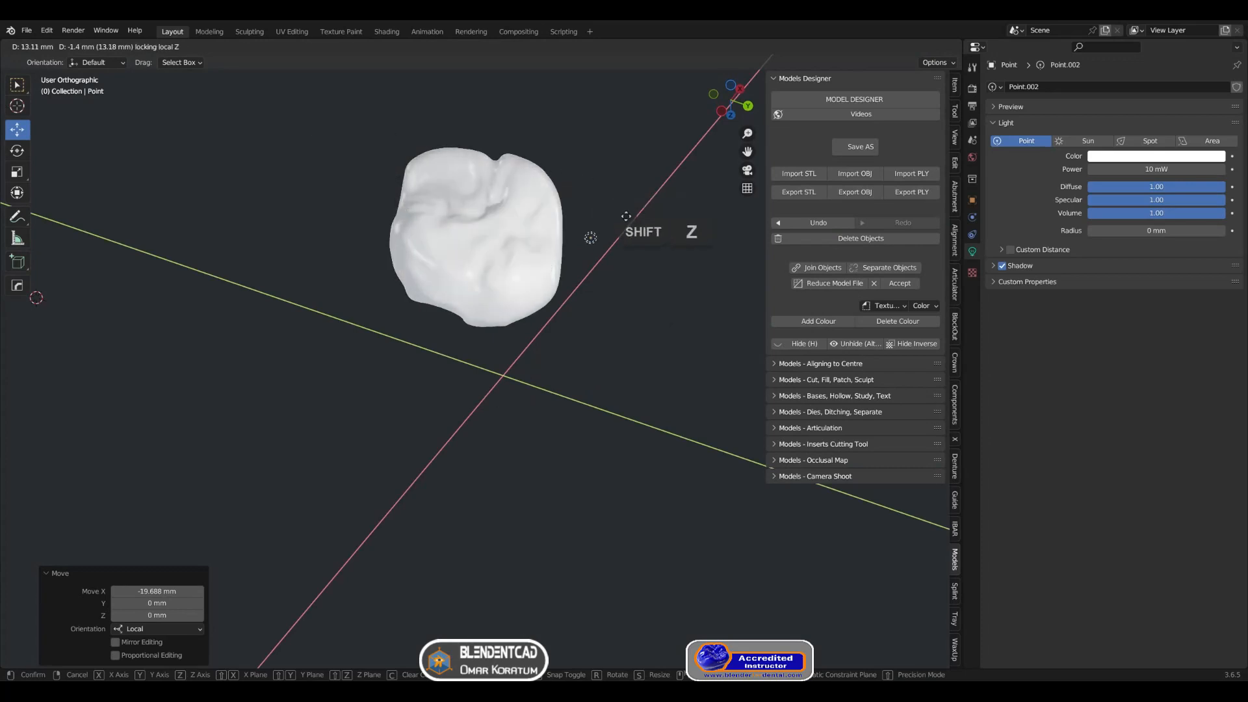
click(700, 246)
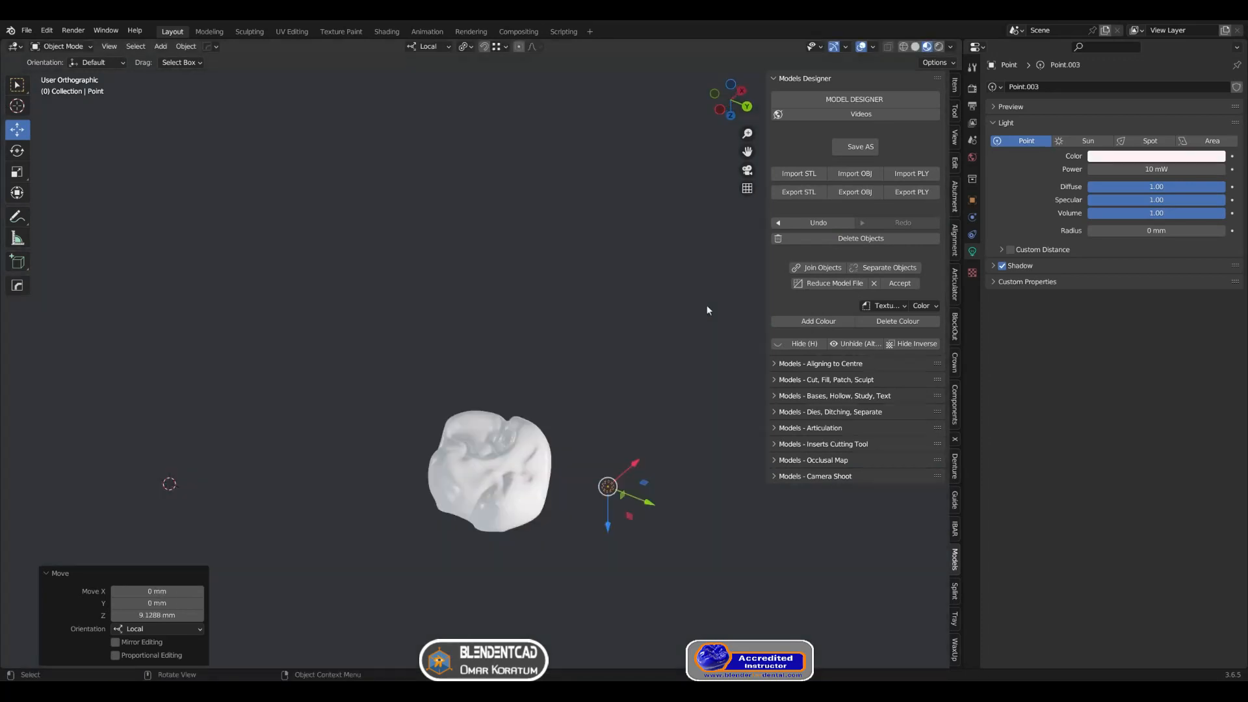
Try a stronger red tint for the second point light's colour using the colour wheel.
click(1156, 158)
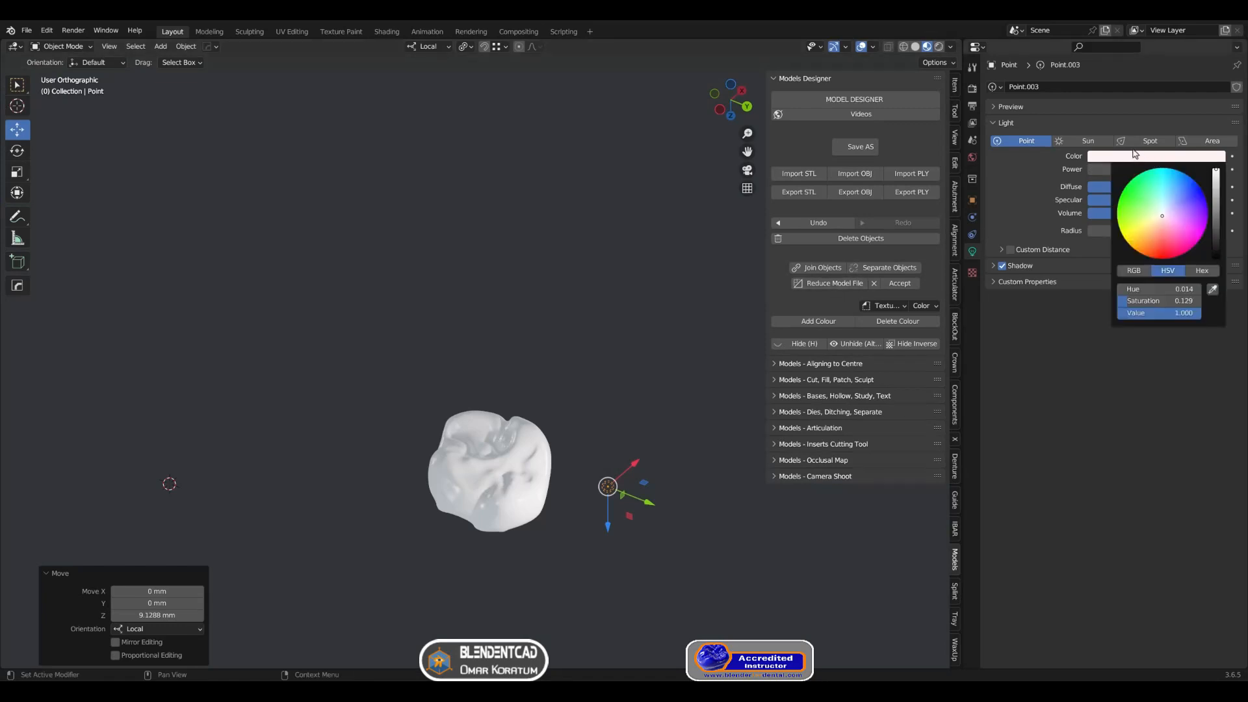
mouse_move(1161, 252)
mouse_down()
mouse_move(1128, 197)
mouse_move(1207, 203)
mouse_move(1180, 238)
mouse_up()
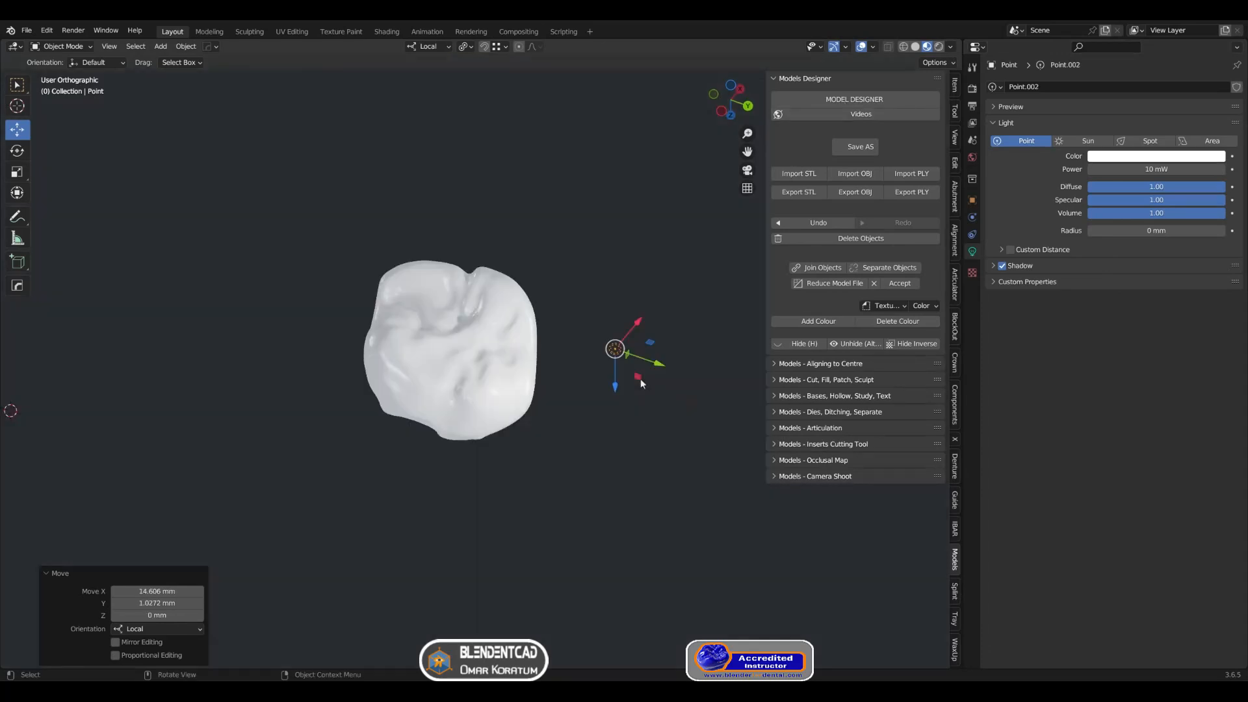
Delete the selected point light beside the crown and switch the viewport to solid shading.
key(x)
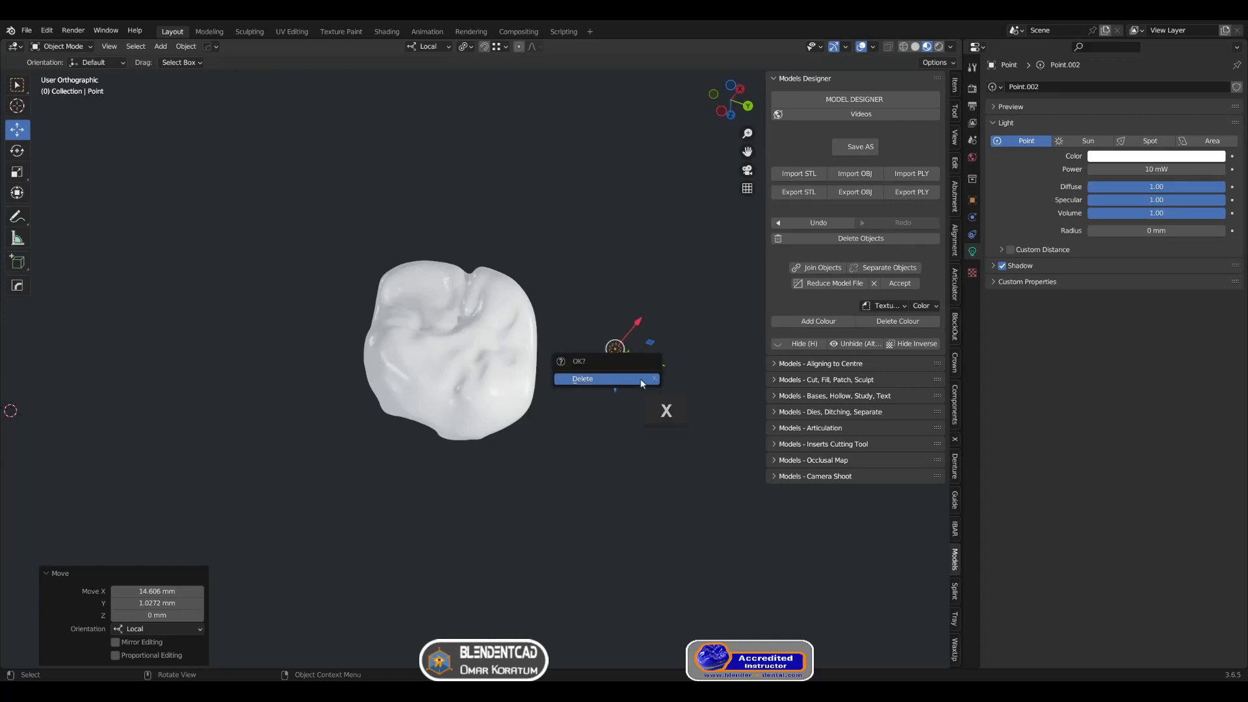
click(641, 378)
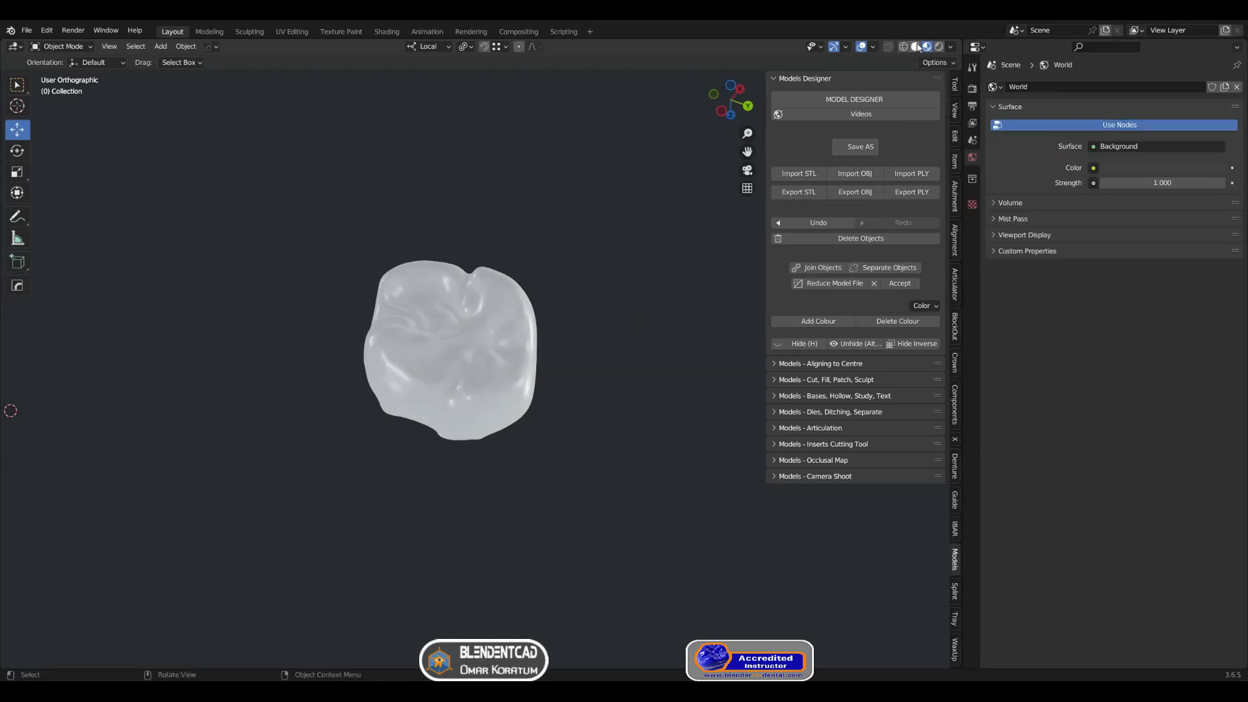
click(916, 47)
Unhide all hidden objects and show the complete dental model in the front view.
key(alt)
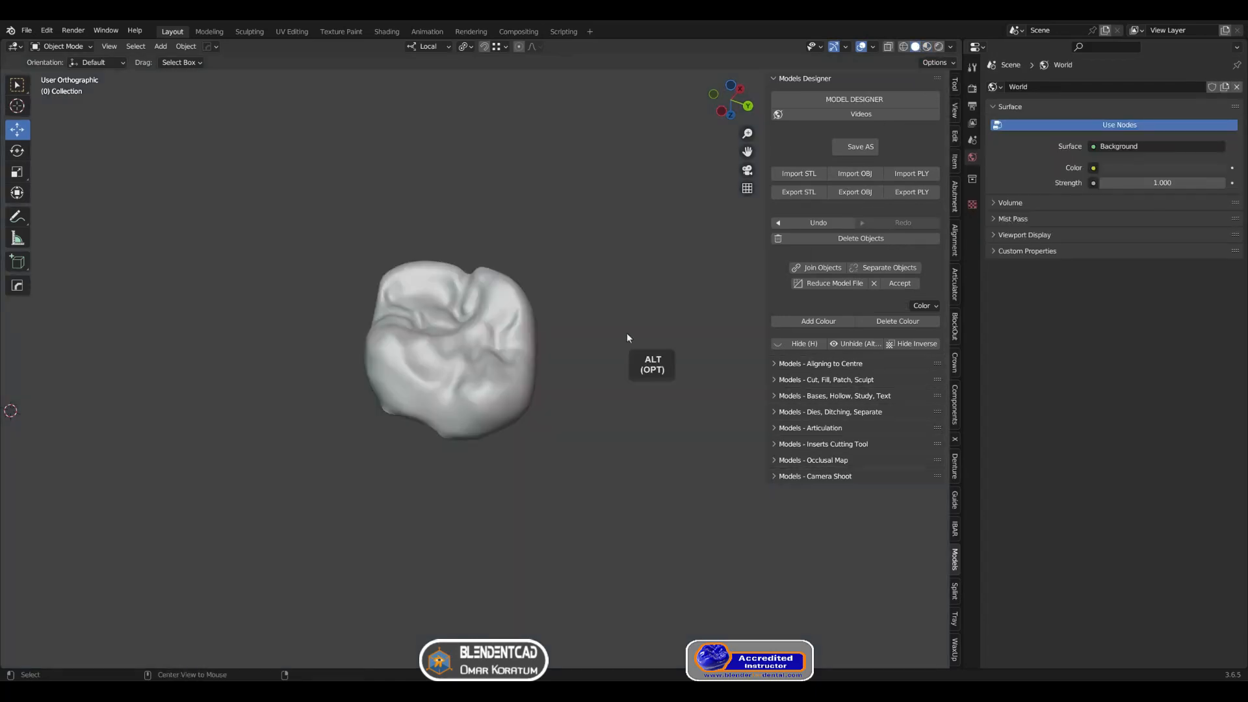
key(alt+h)
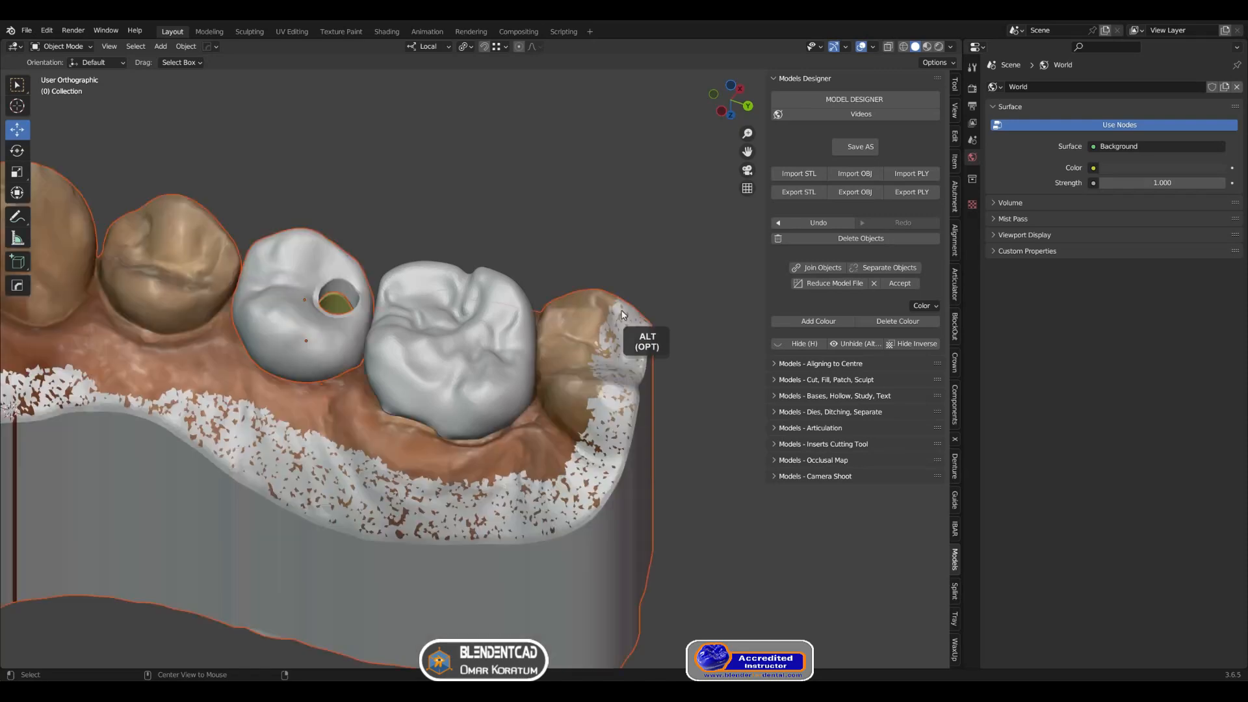
scroll(621, 315, down, 4)
alt+middle_drag(621, 316, 643, 345)
middle_drag(643, 345, 626, 428)
key(grave)
click(546, 390)
key(shift)
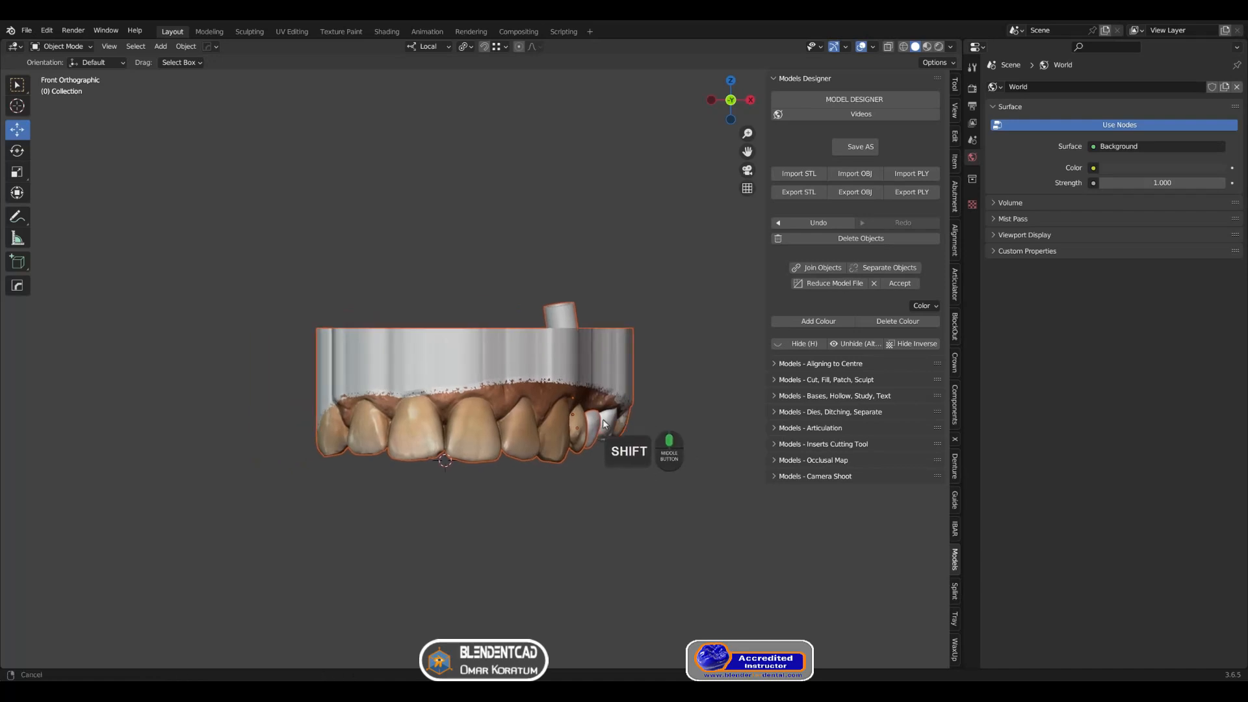